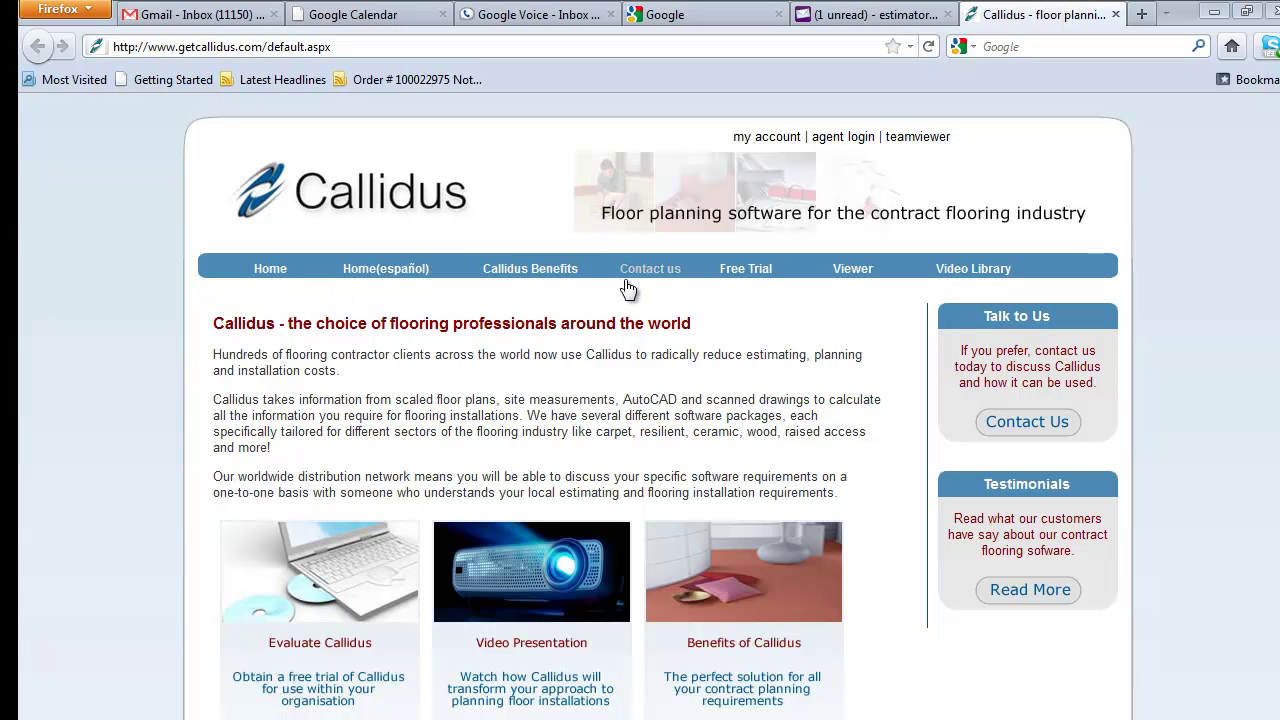
Restart the free-trial registration with a cleared address up to the email step, then view the Callidus email
left_click(758, 272)
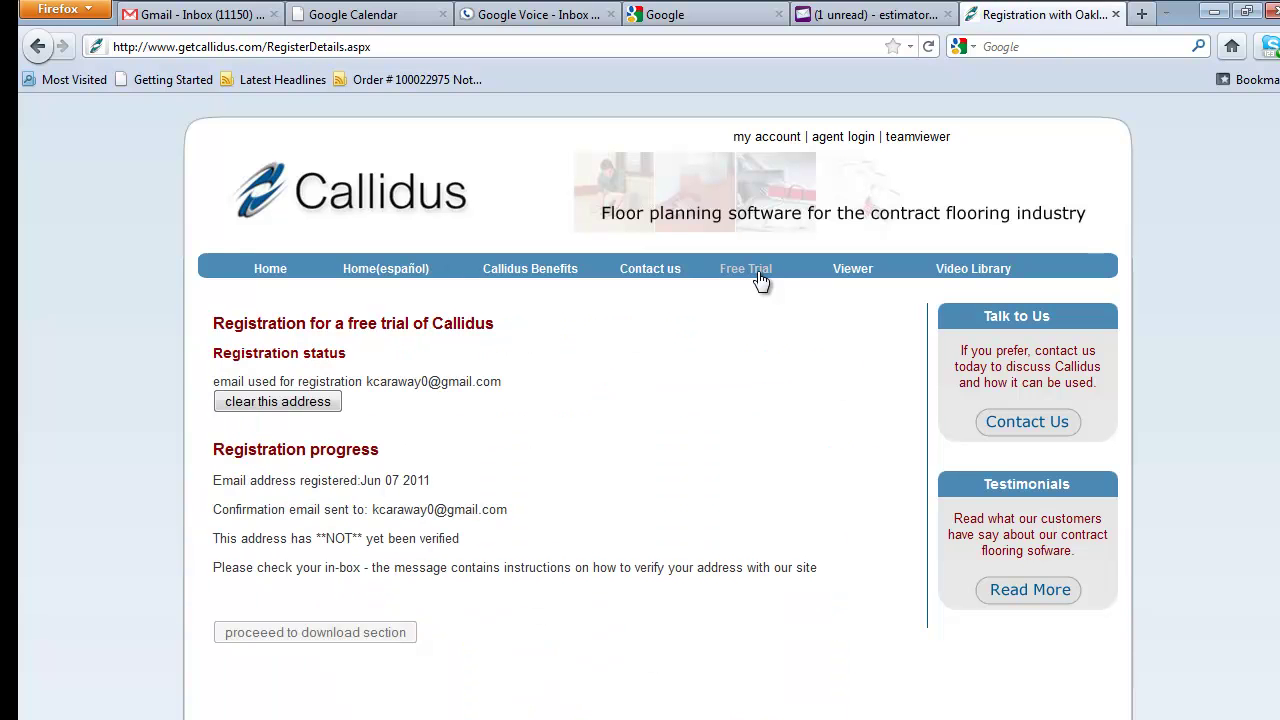
left_click(318, 402)
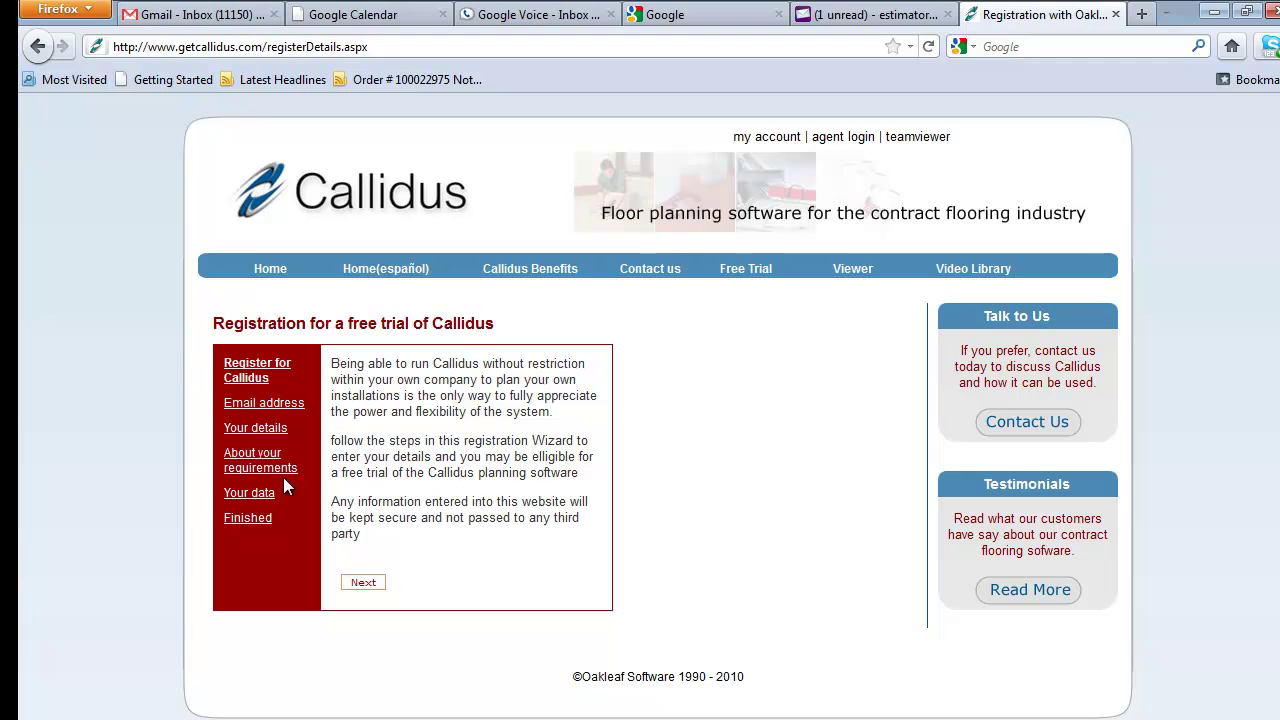
left_click(366, 584)
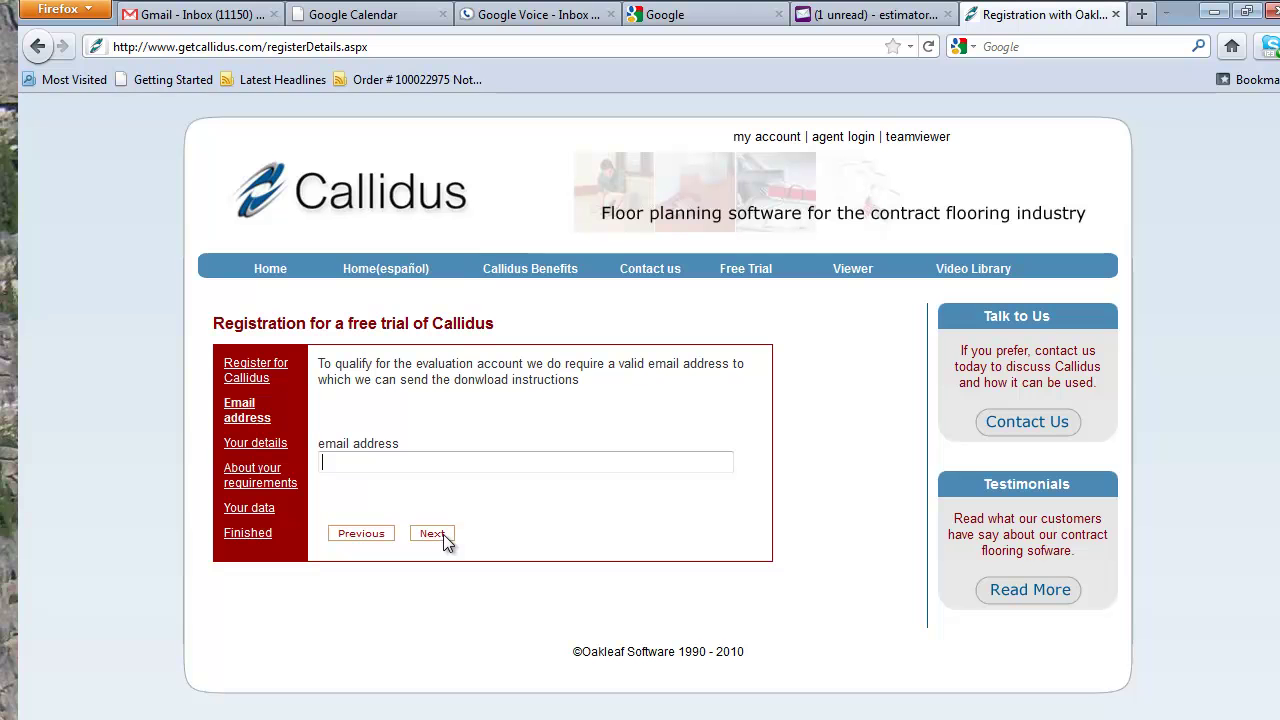
left_click(920, 24)
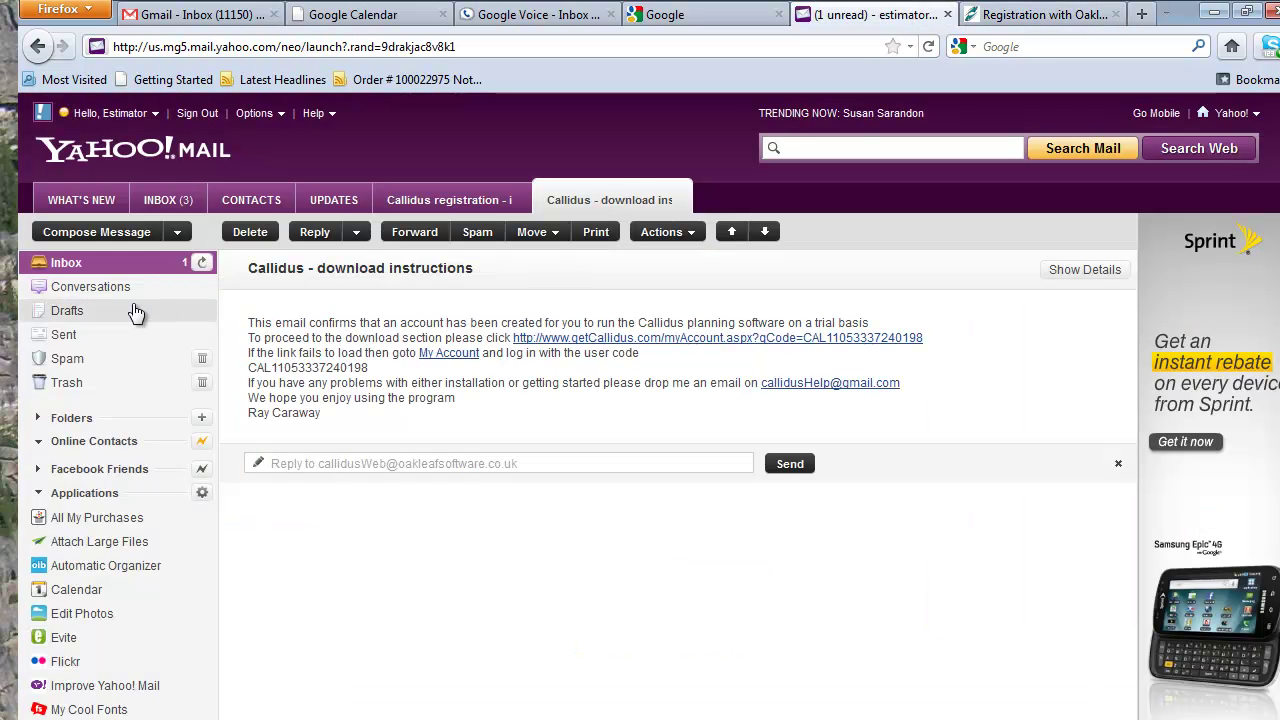
Validate the trial's email address from the Callidus registration email
left_click(90, 266)
left_click(326, 304)
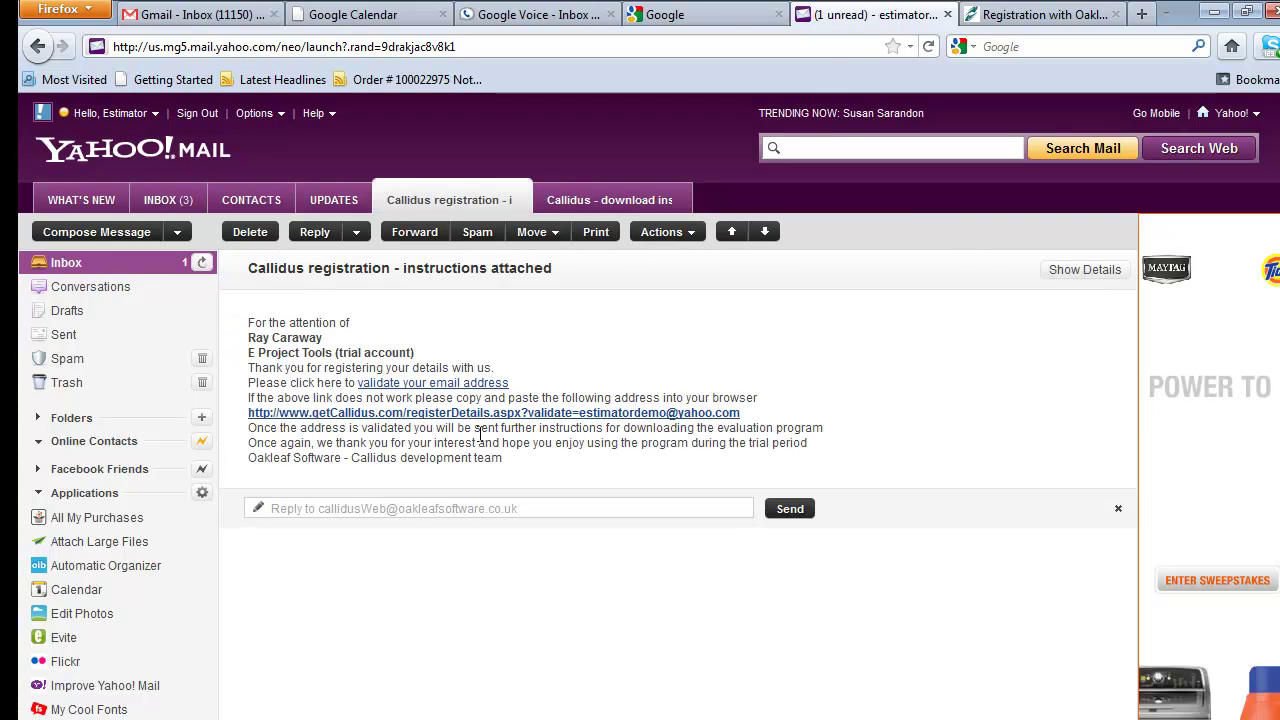
left_click(472, 384)
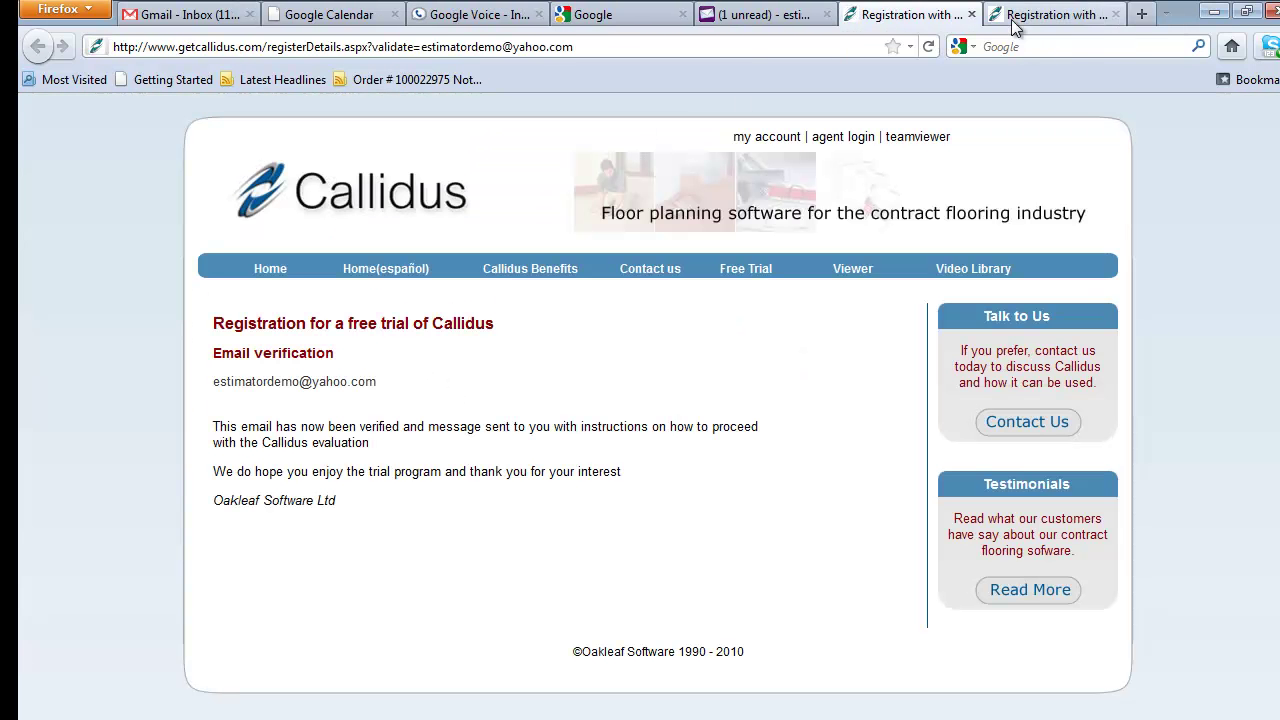
Return to the inbox and open the Callidus download instructions email
left_click(762, 14)
left_click(204, 262)
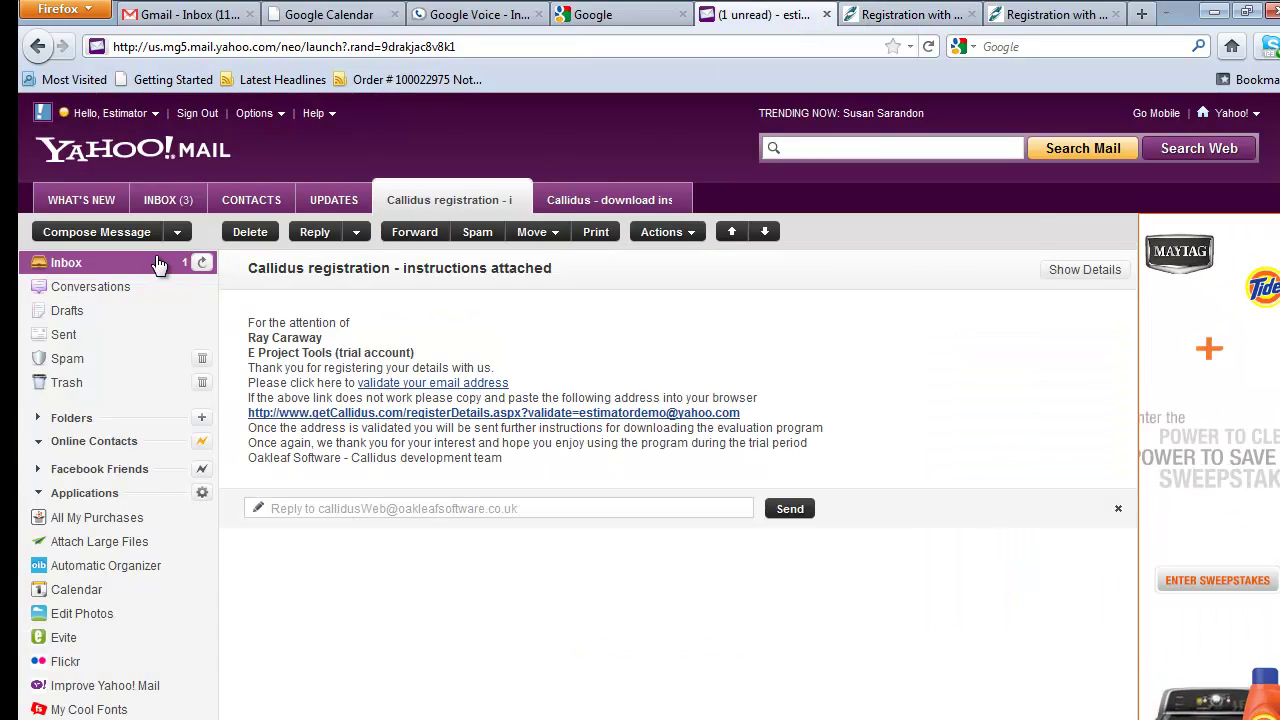
left_click(298, 290)
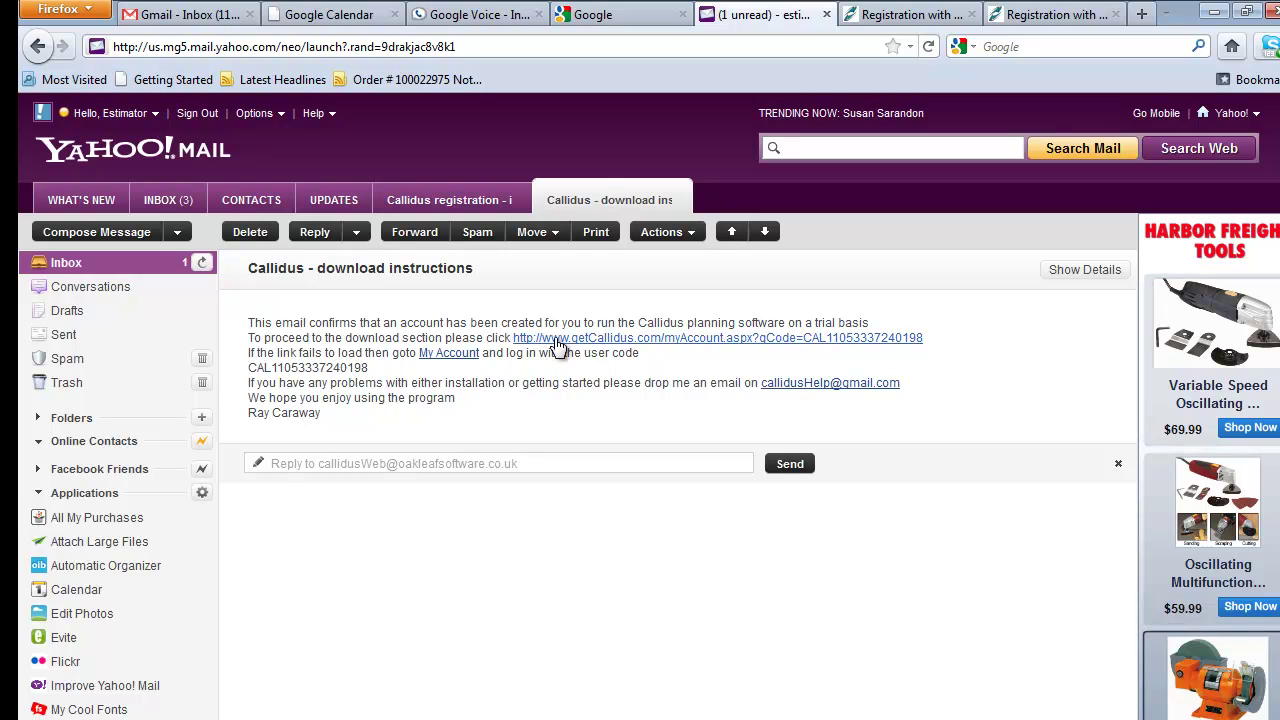
Open the My Account trial page from the email and scroll down to the Callidus download
left_click(646, 344)
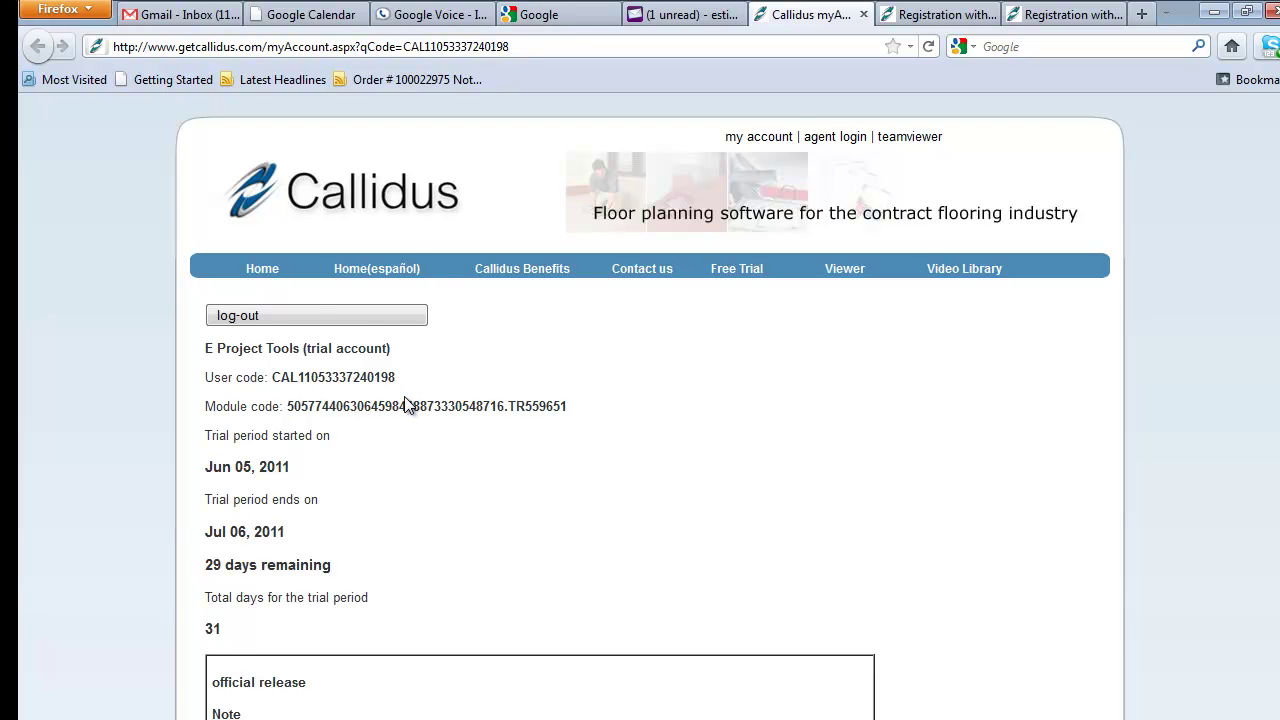
scroll(411, 391, "down", 3)
scroll(418, 398, "down", 3)
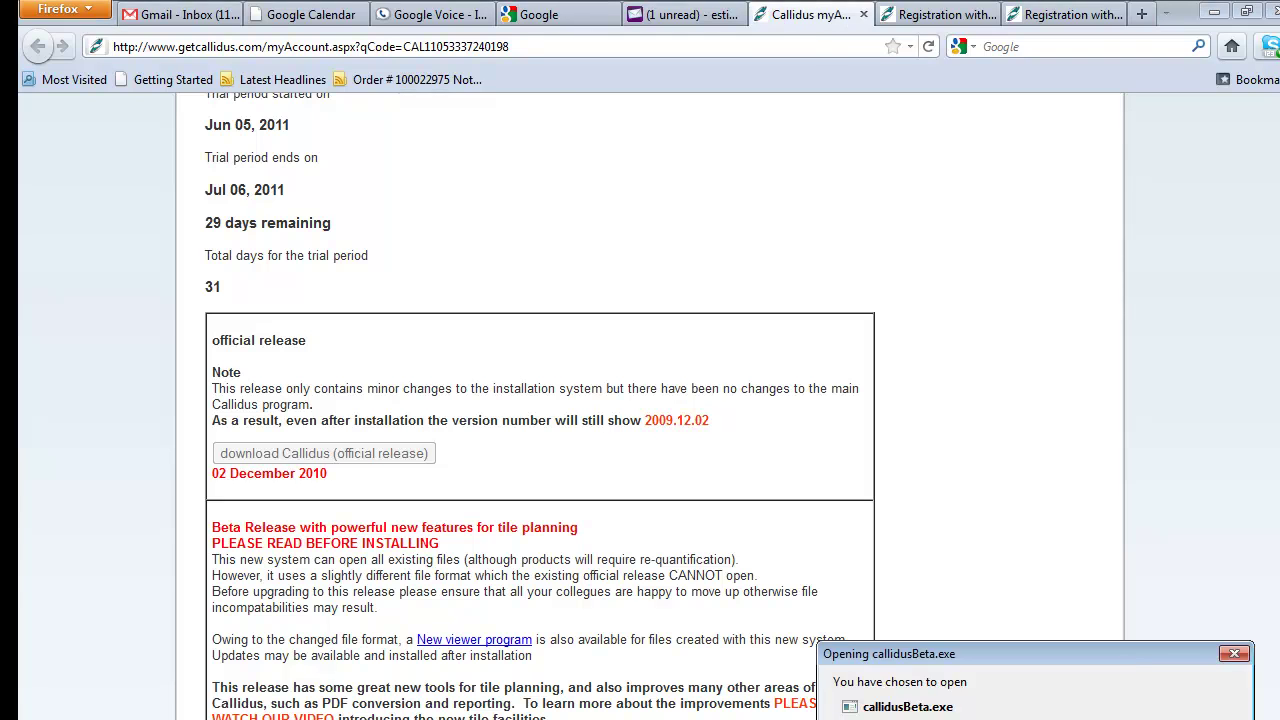
Run callidusBeta(1).exe from Firefox's downloads list
key("Return")
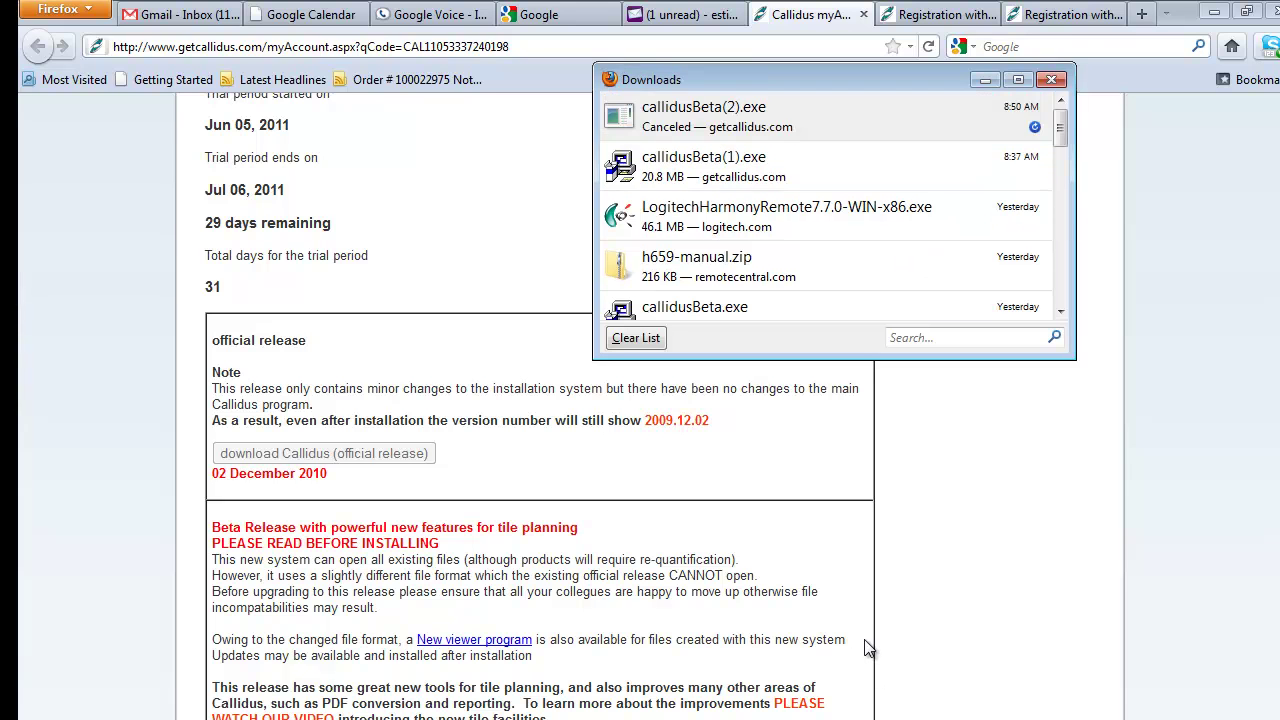
left_click(725, 177)
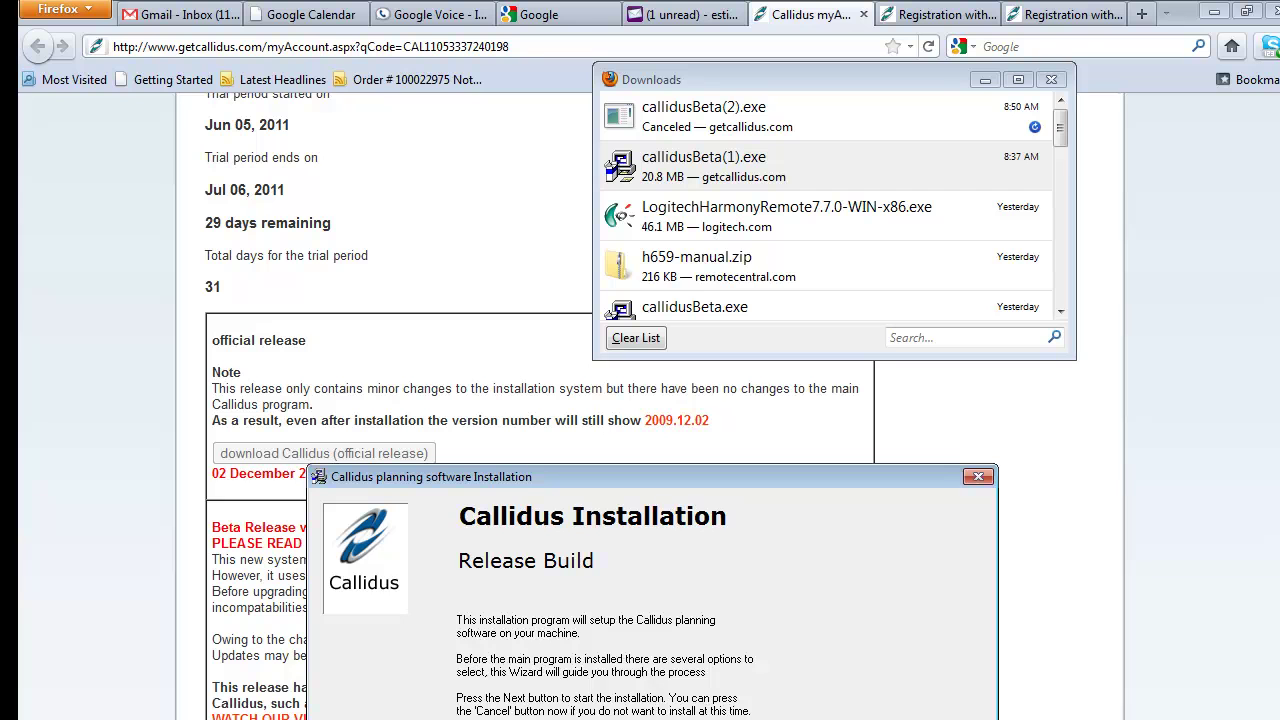
Agree to the licence, keep the dK3 USB Port key option, and install the DK3 USB drivers
key("Return")
left_click(352, 658)
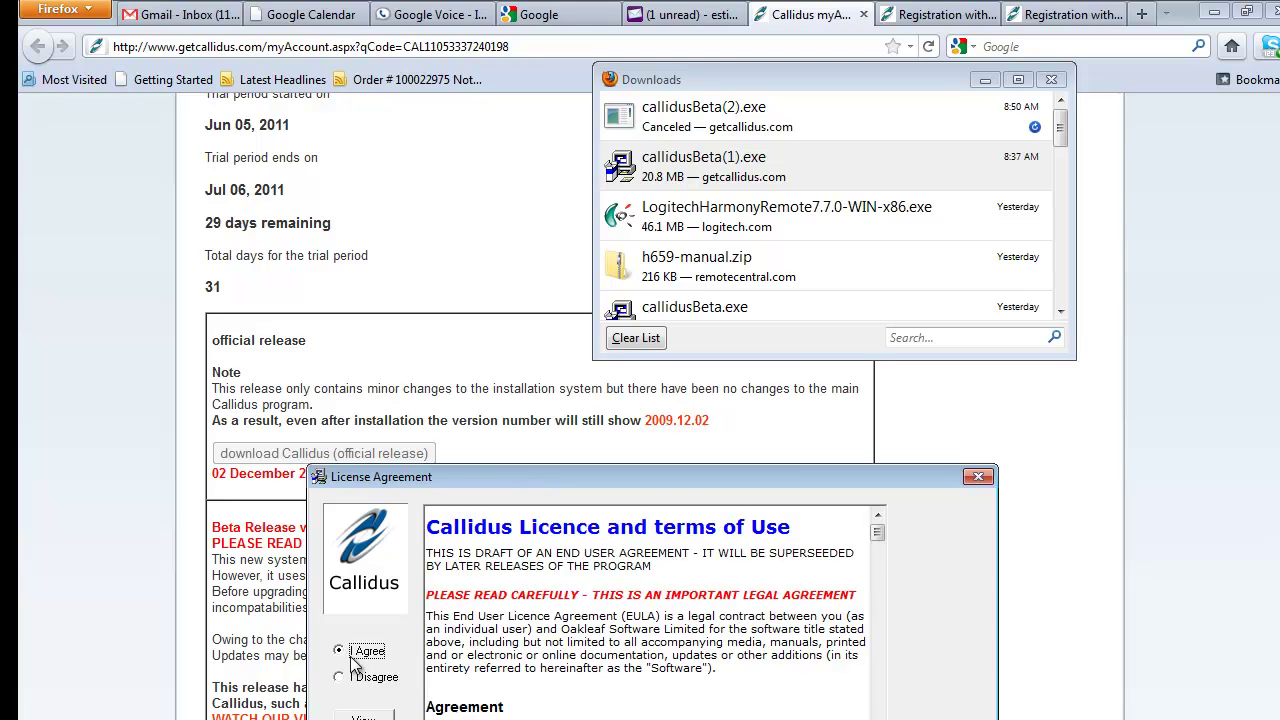
key("Return")
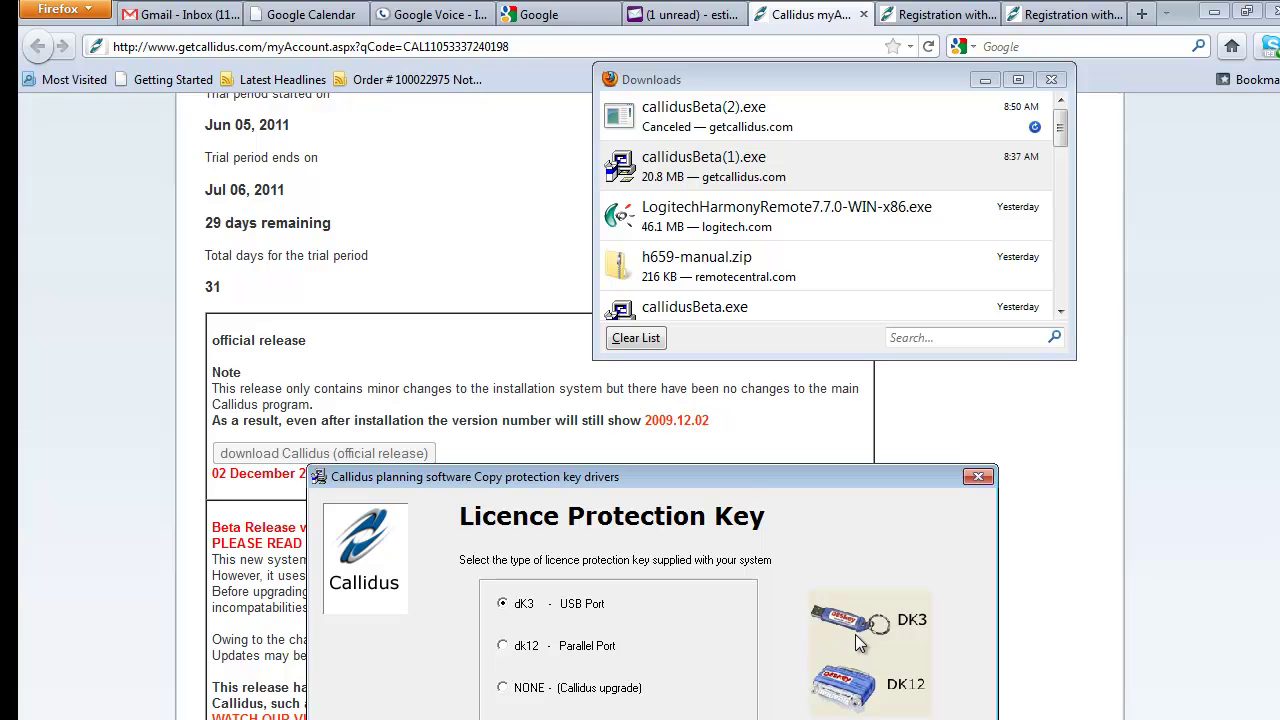
left_click_drag(741, 486, 744, 375)
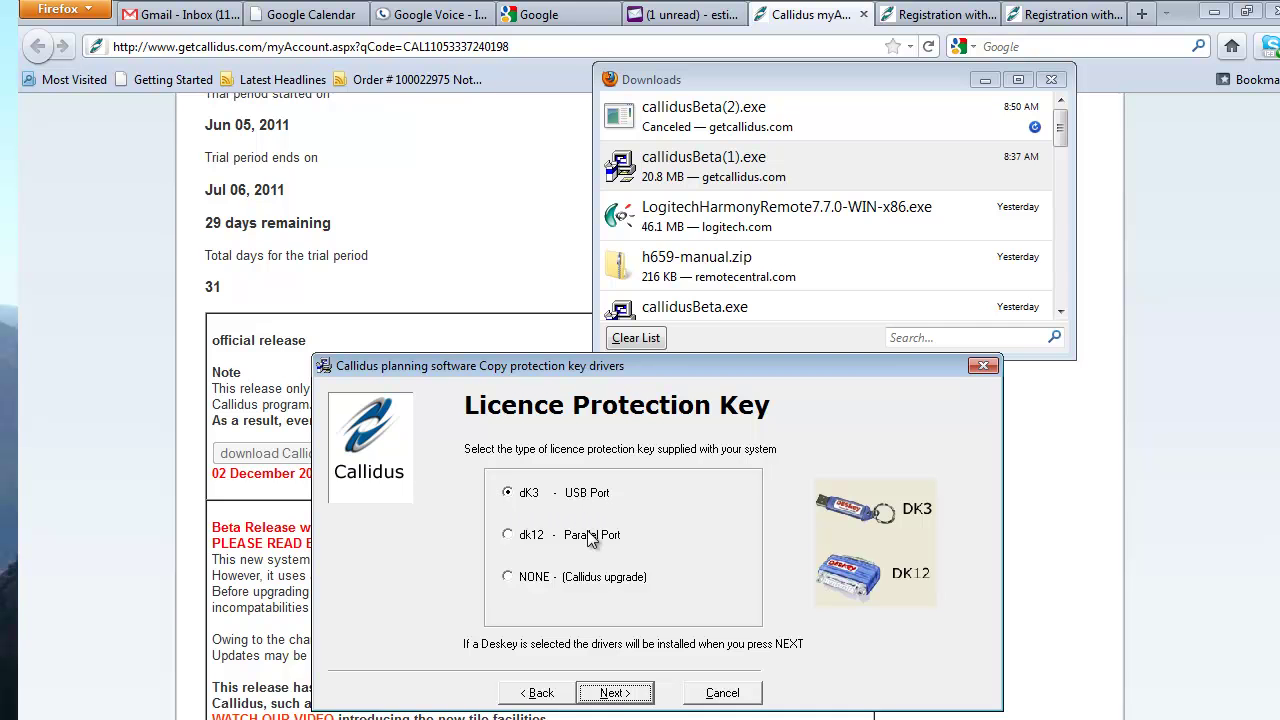
left_click(614, 693)
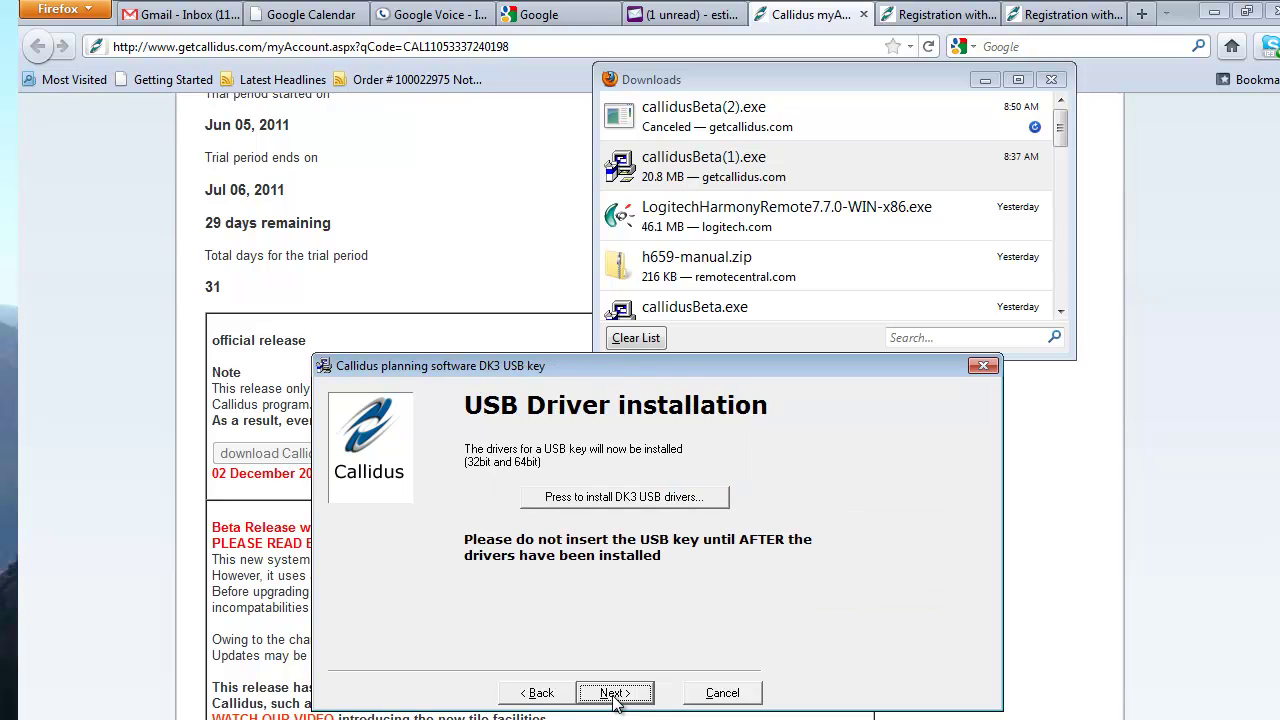
left_click(603, 498)
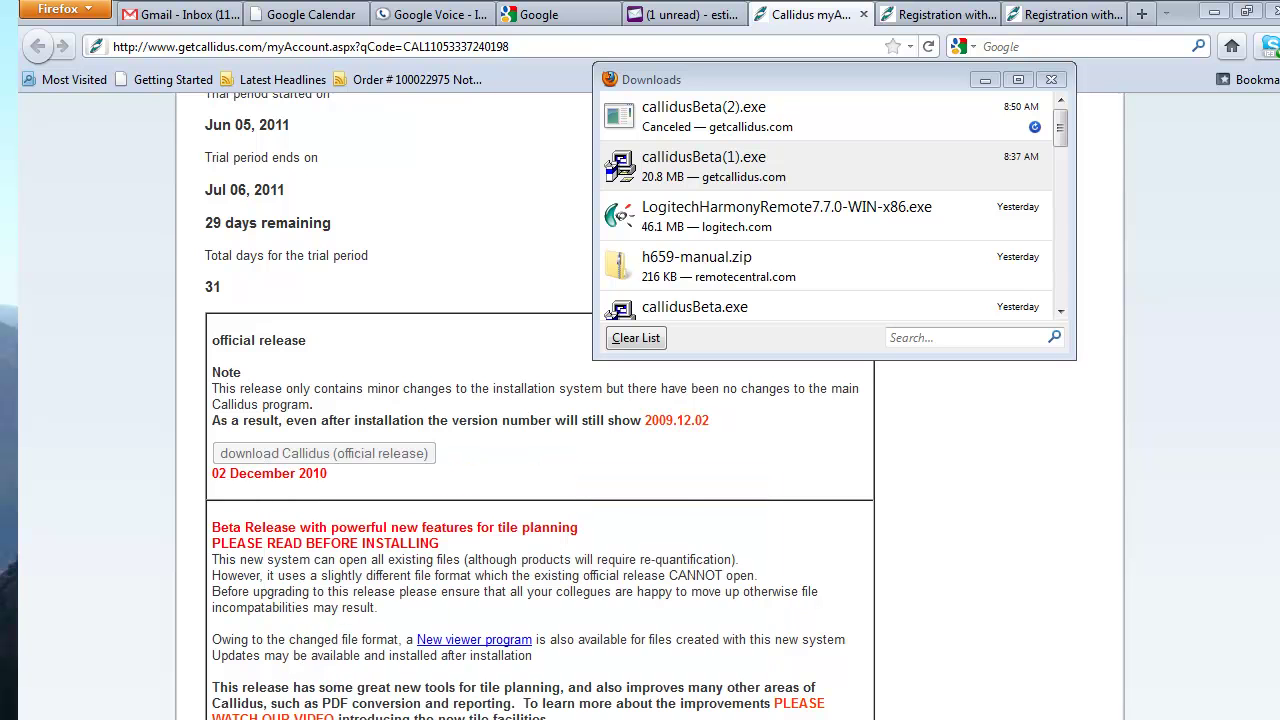
Accept the default units, start the installation, and agree to the Visual C++ 2005 licence
left_click_drag(333, 379, 527, 376)
left_click(494, 707)
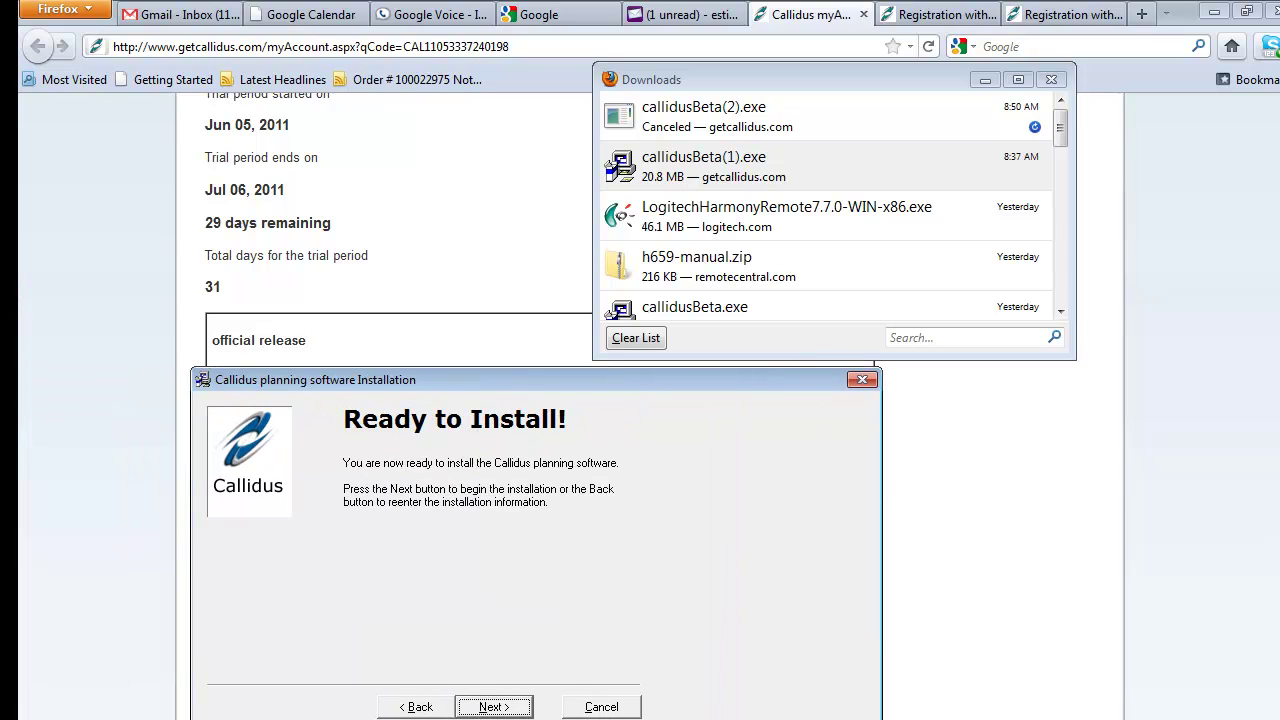
left_click(510, 710)
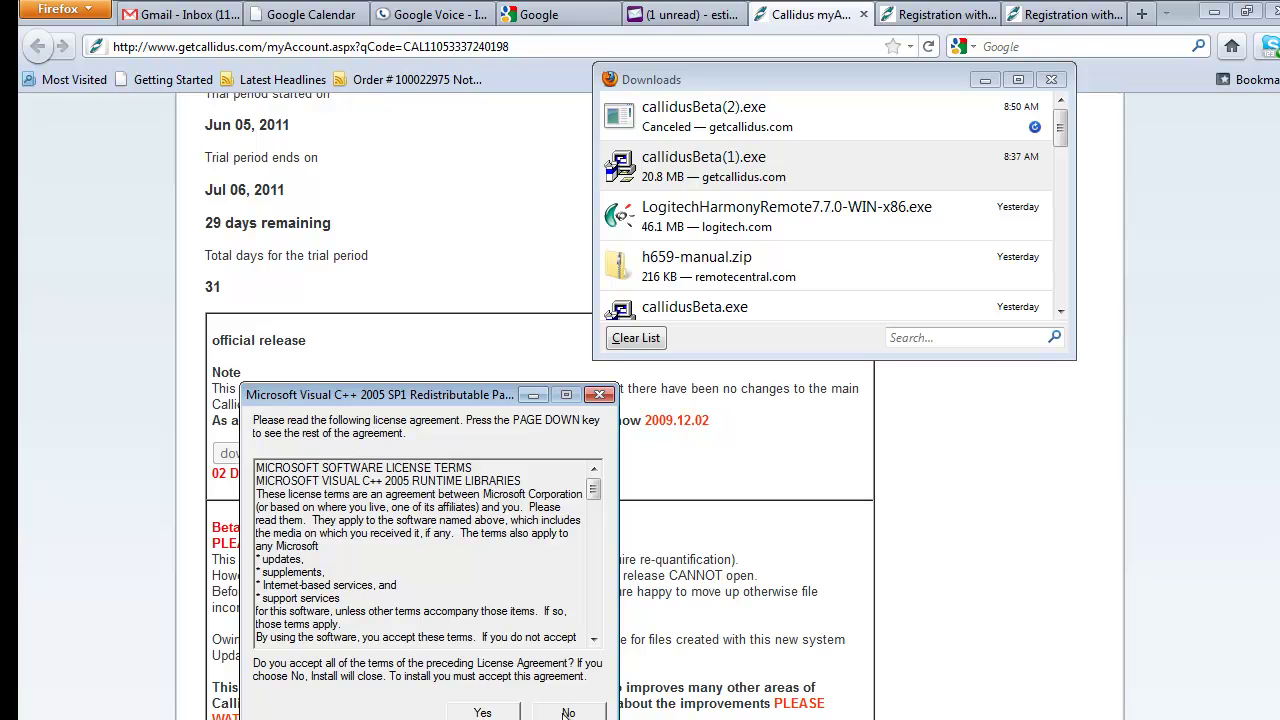
left_click(684, 716)
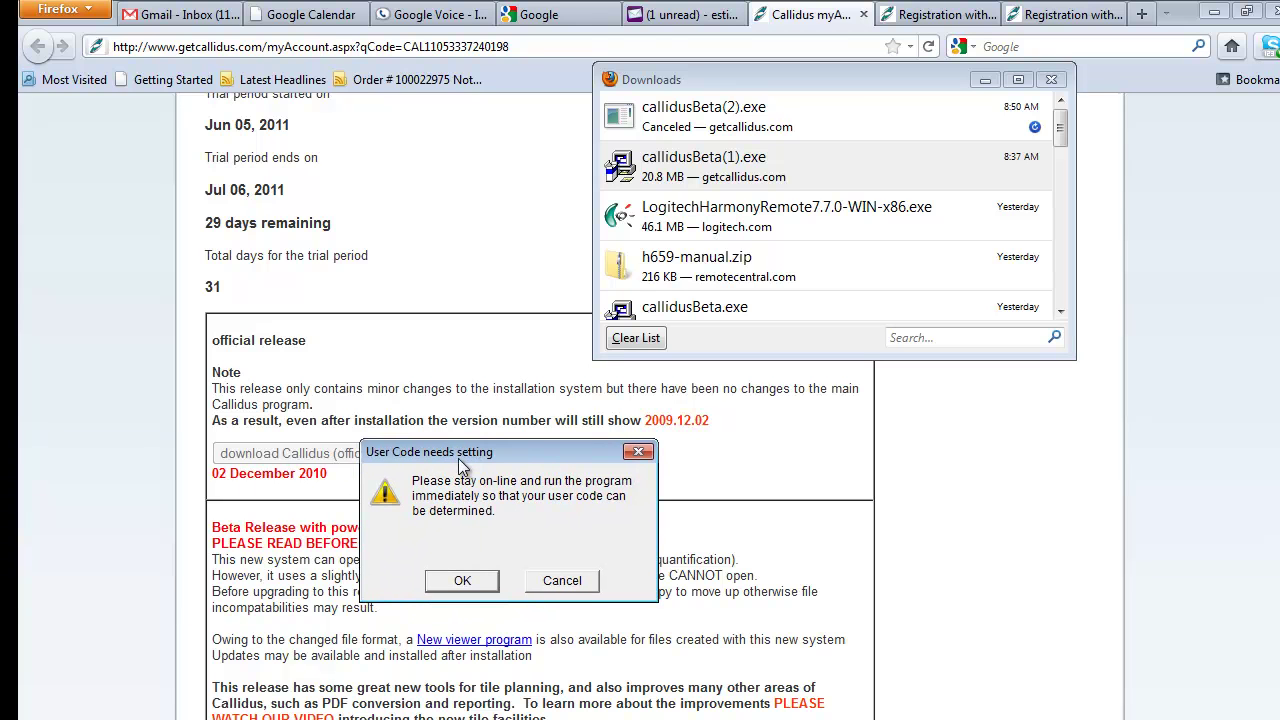
Dismiss the 'User Code needs setting' notice and bring the My Account user code page forward
left_click(452, 586)
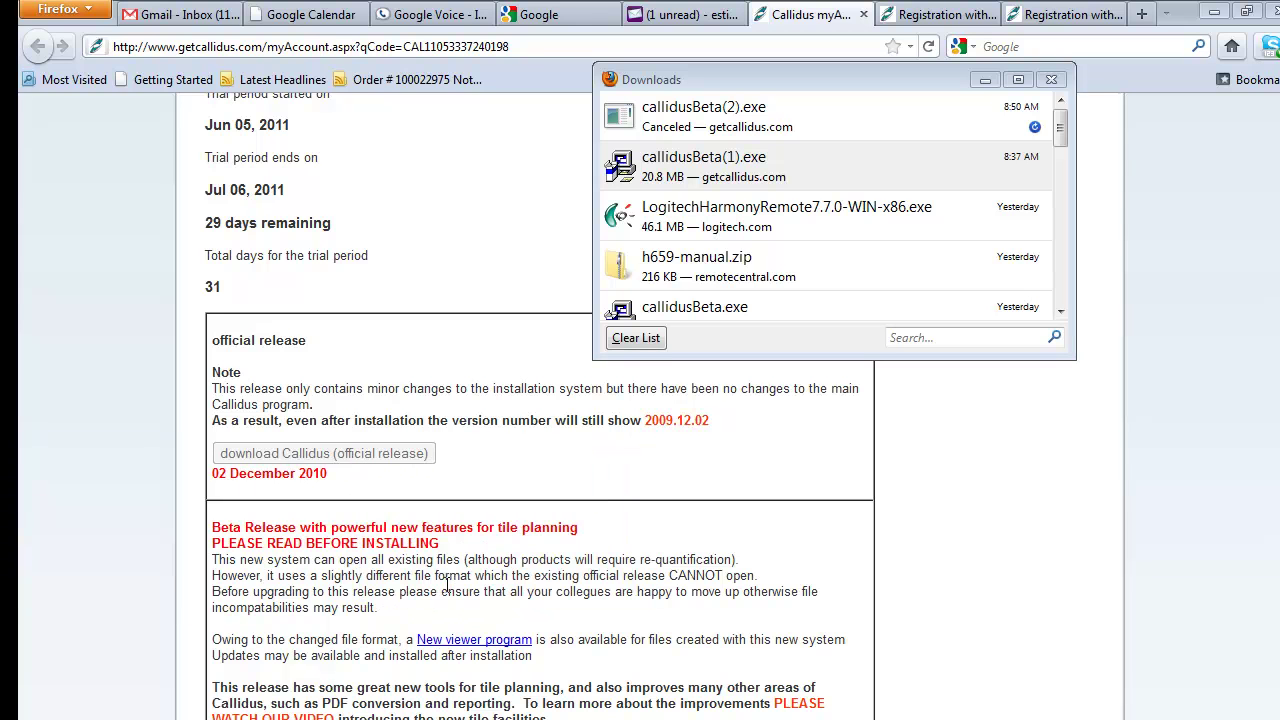
left_click_drag(350, 377, 828, 431)
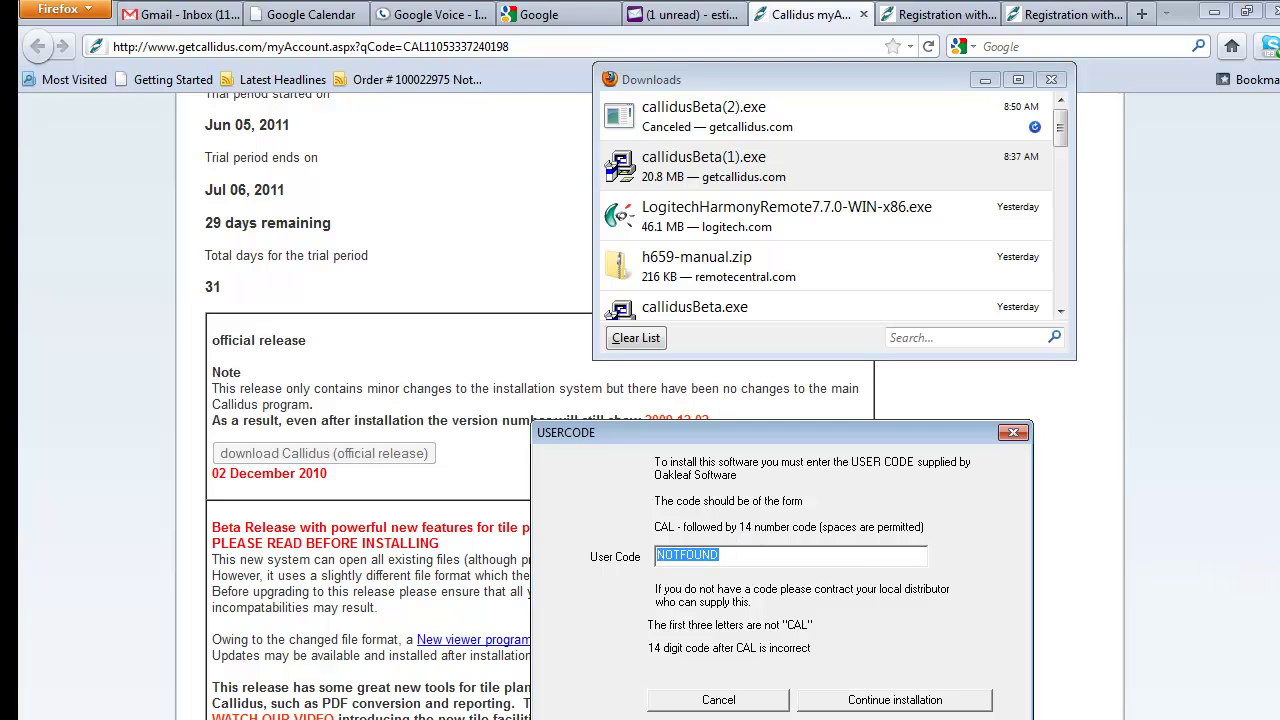
left_click(530, 370)
scroll(530, 370, "up", 5)
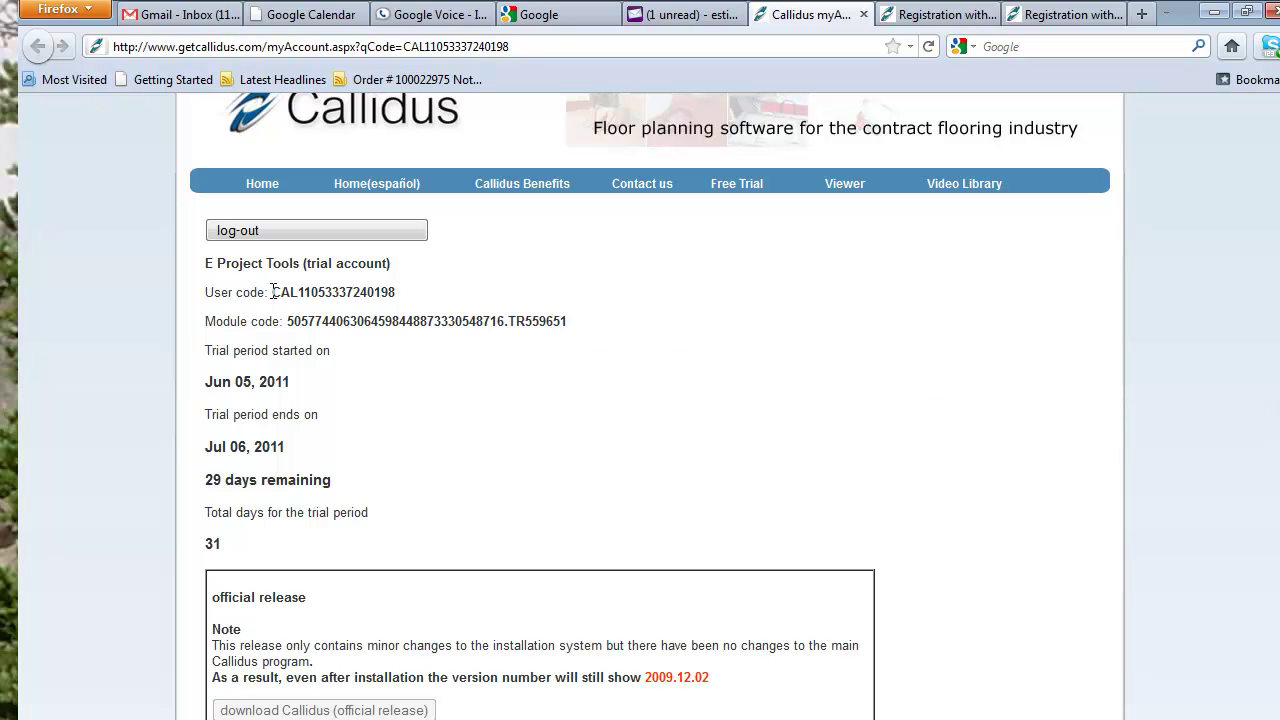
Copy the trial user code from the My Account page and minimize Firefox
left_click_drag(273, 291, 393, 293)
right_click(320, 290)
left_click(350, 302)
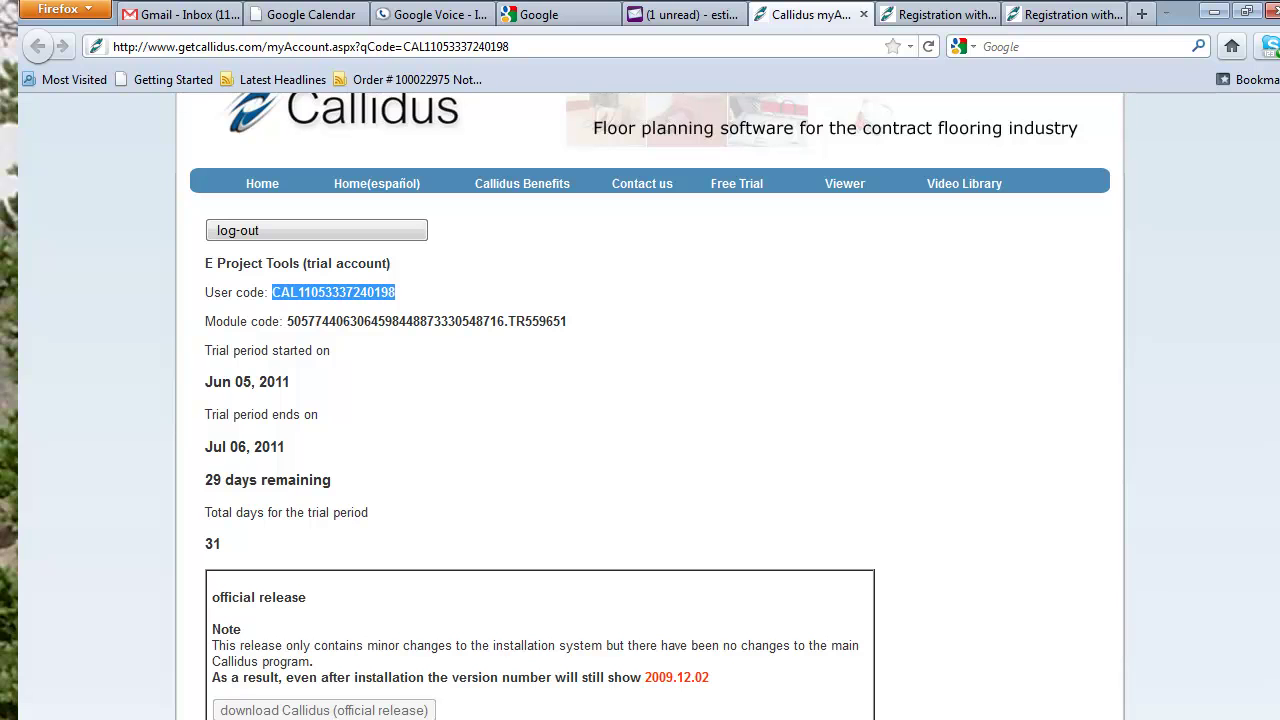
key("alt+Tab")
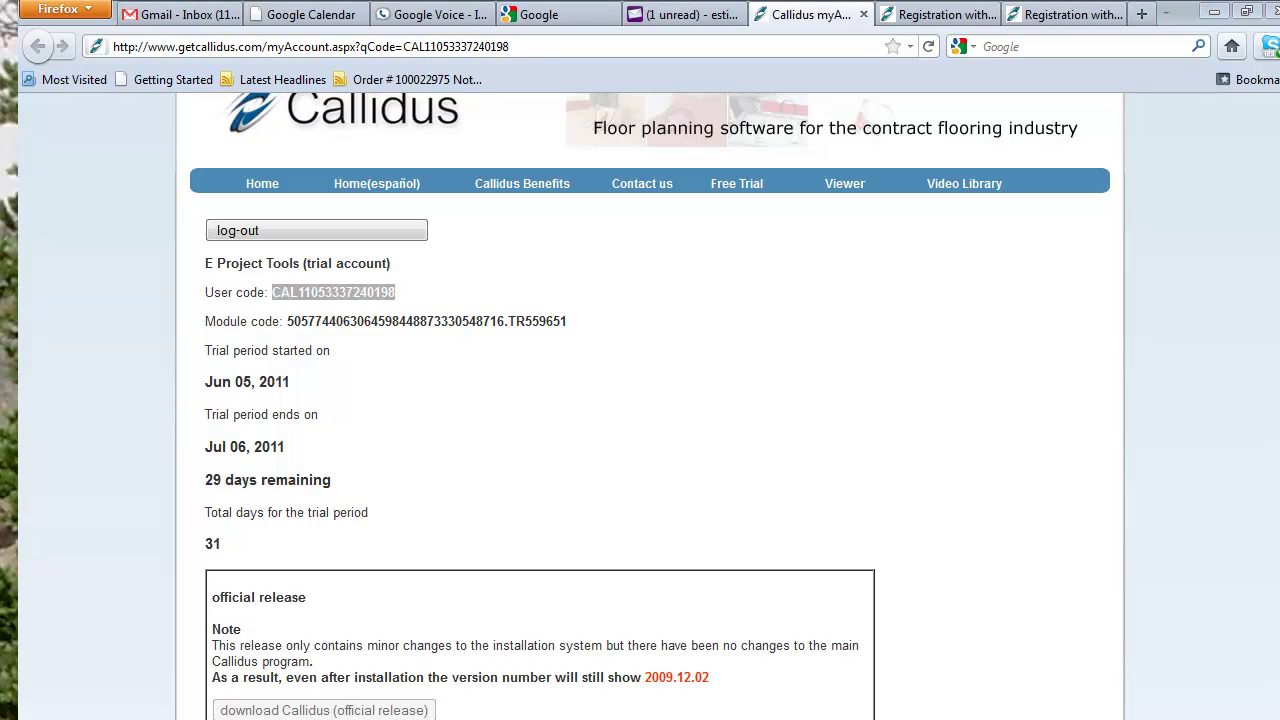
key("alt+Tab")
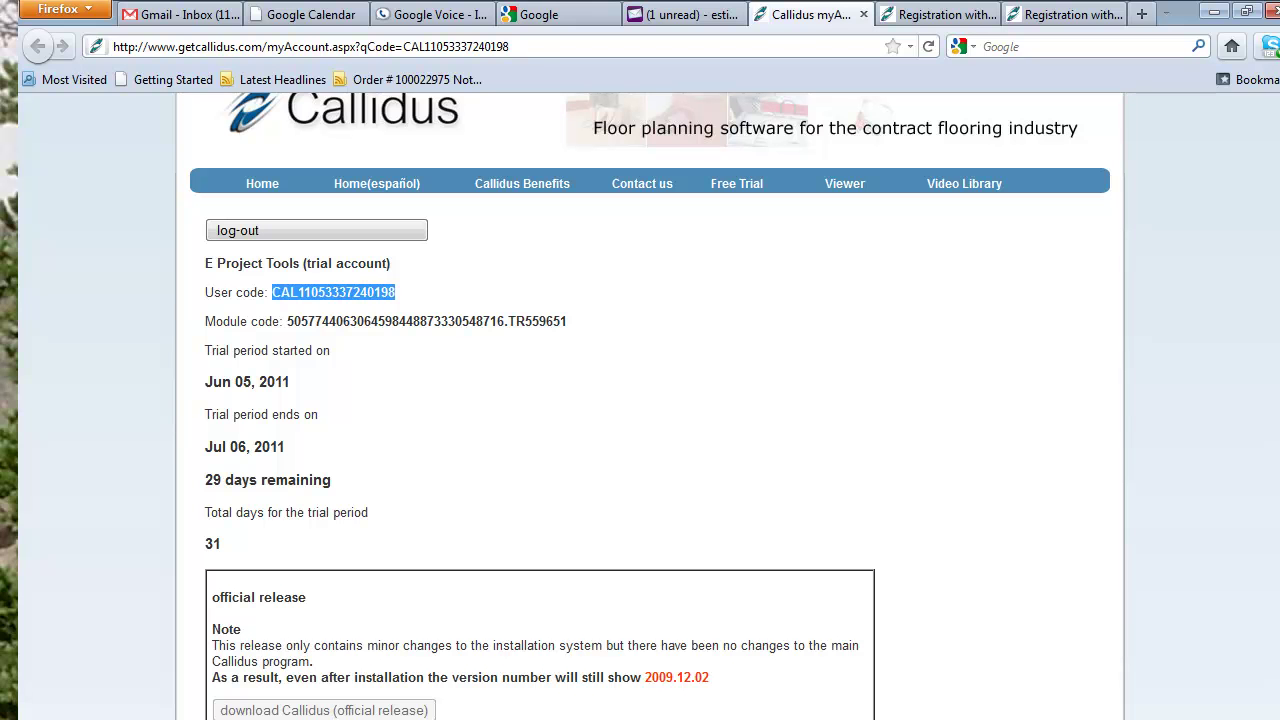
left_click(1197, 24)
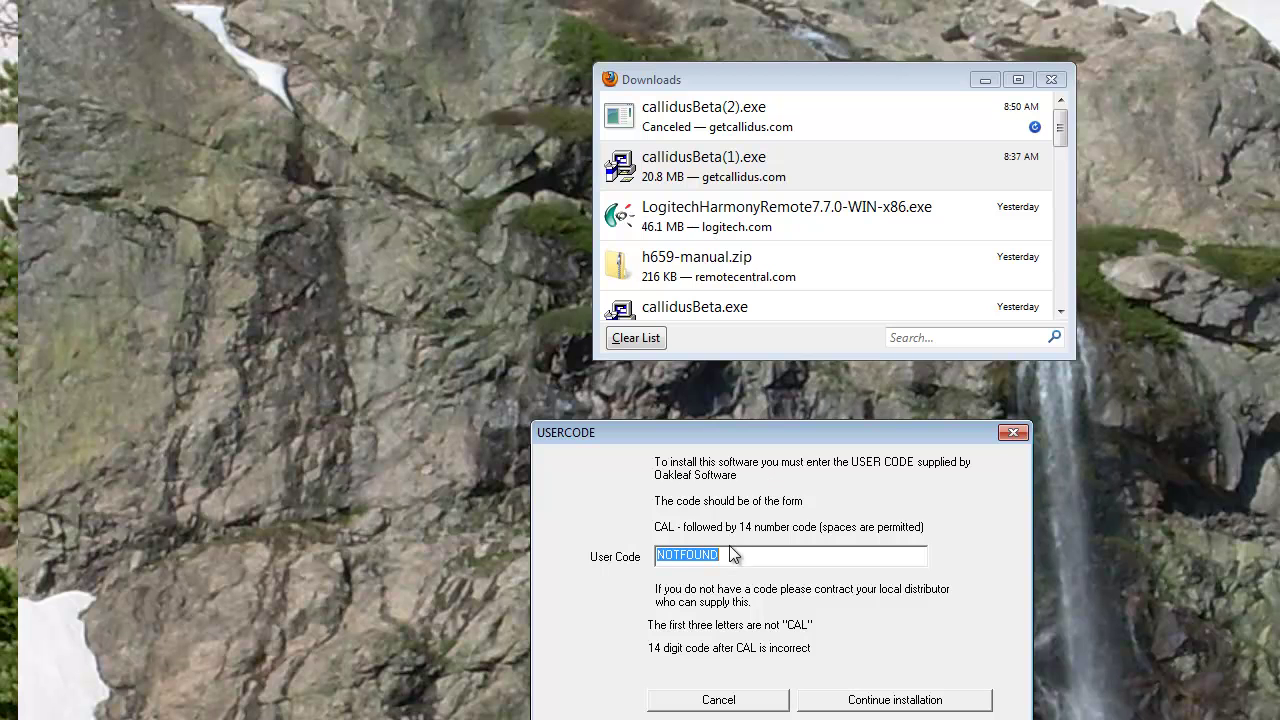
Paste the trial user code over NOTFOUND and continue the installation
left_click_drag(732, 556, 642, 565)
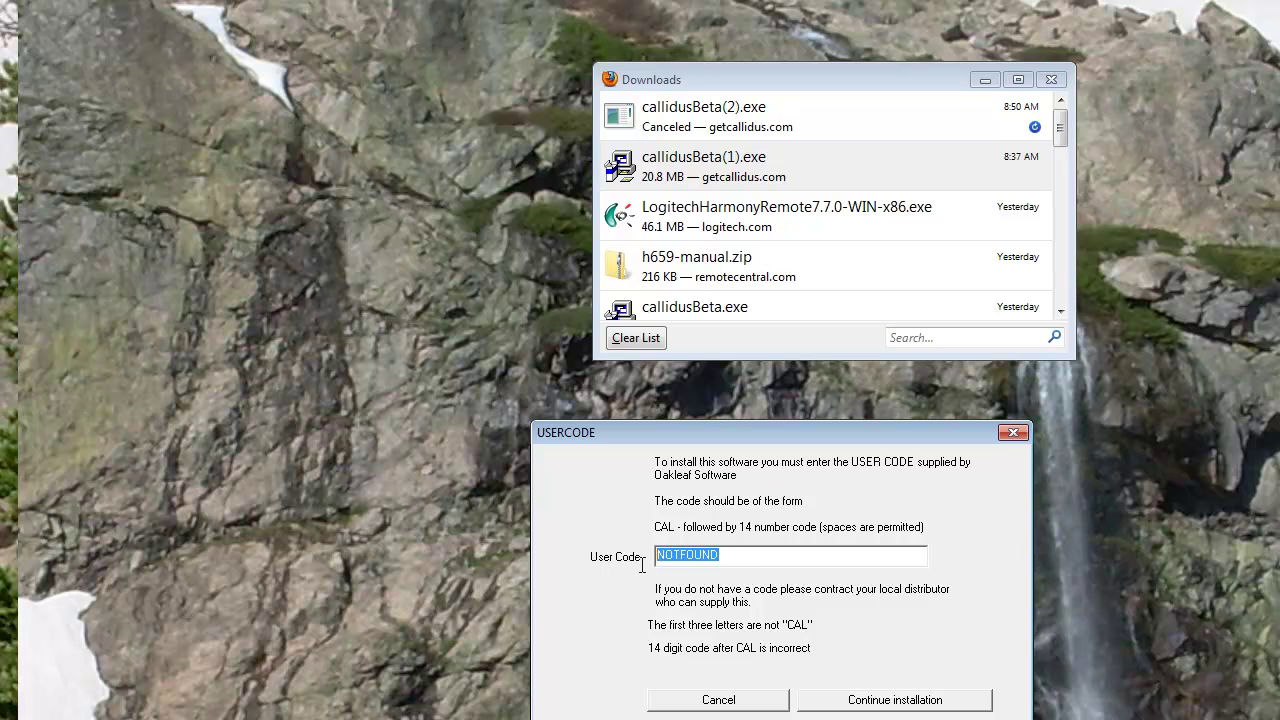
right_click(696, 562)
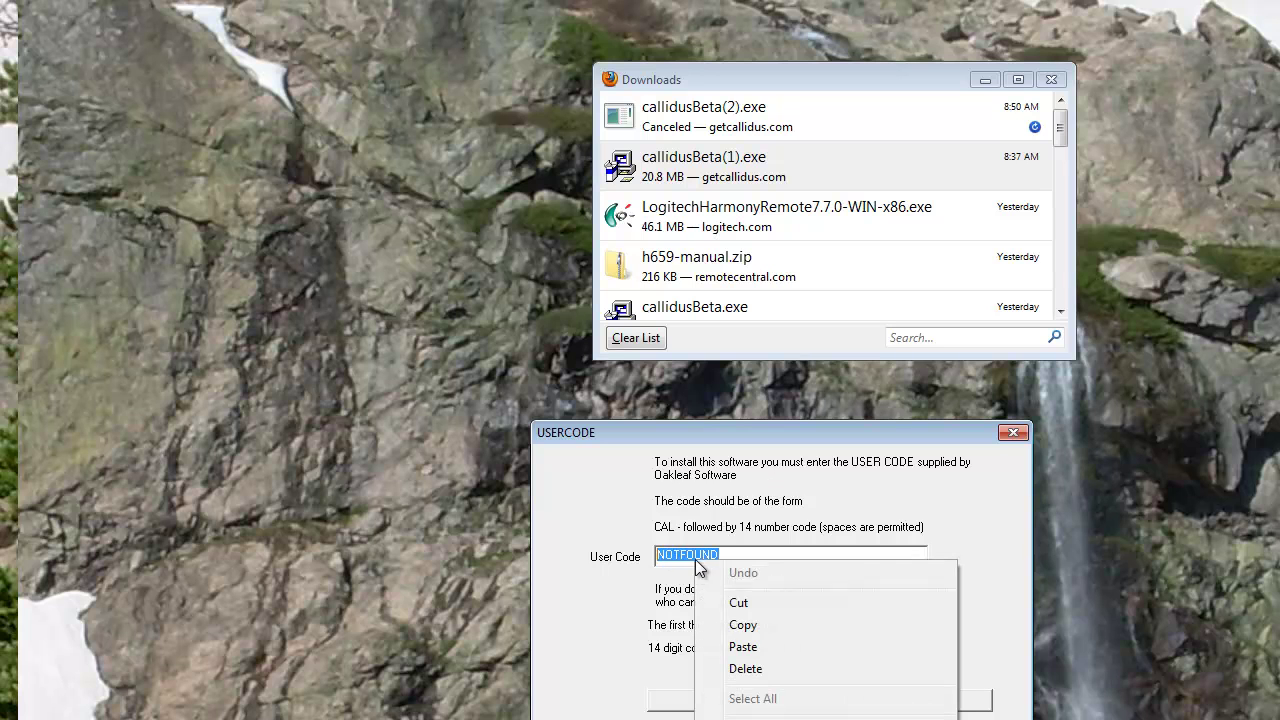
left_click(740, 647)
left_click(870, 703)
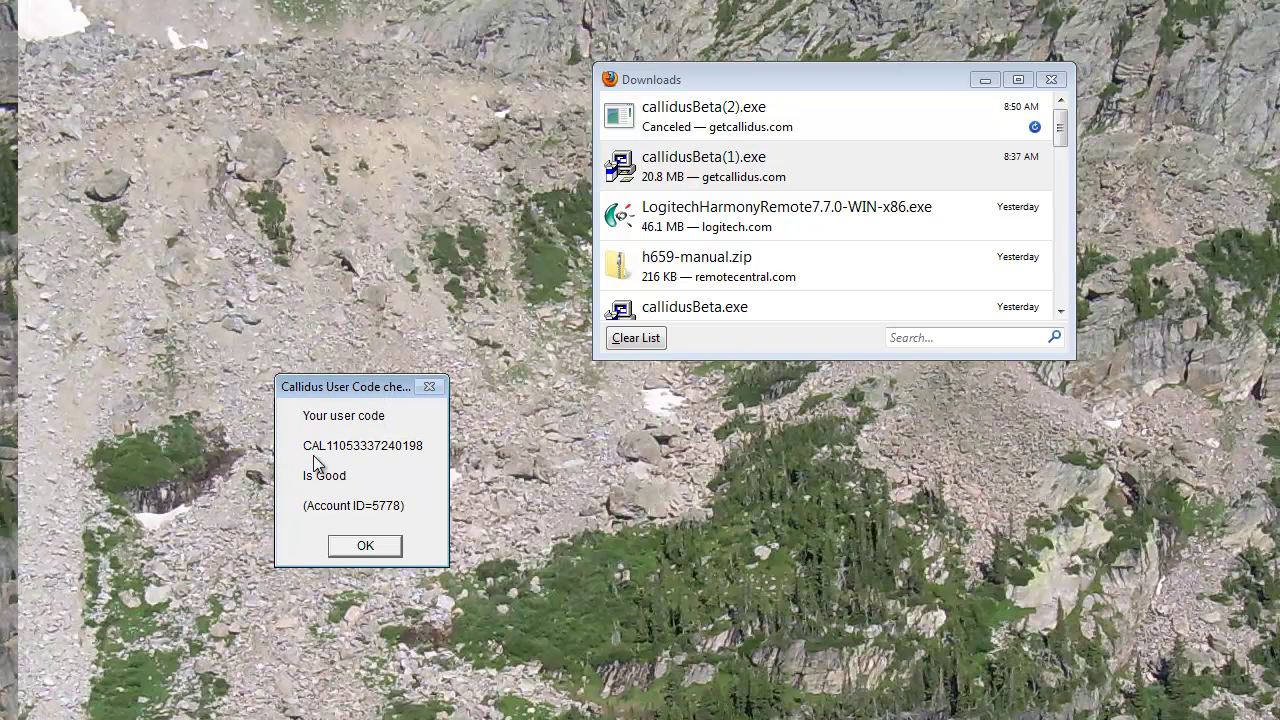
Finish installing with Run Callidus now, dismissing the module release code and 30-day trial notices
left_click(362, 544)
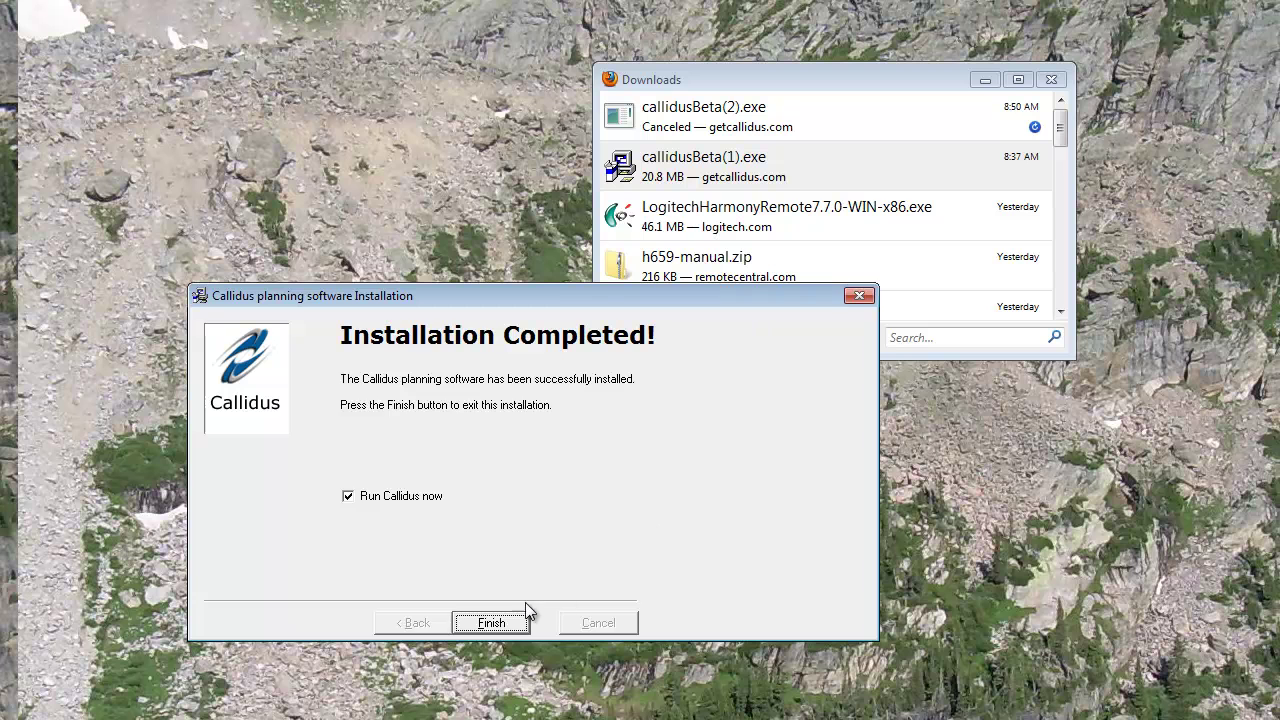
left_click(490, 622)
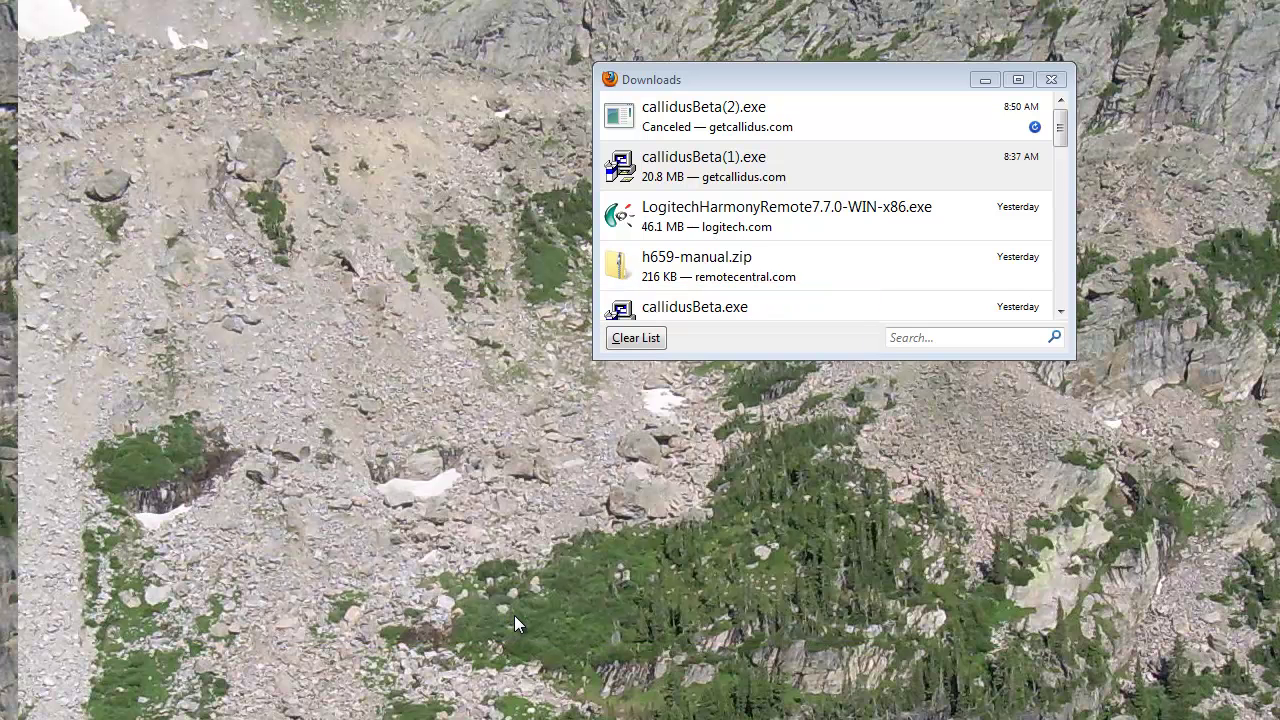
left_click_drag(553, 300, 585, 357)
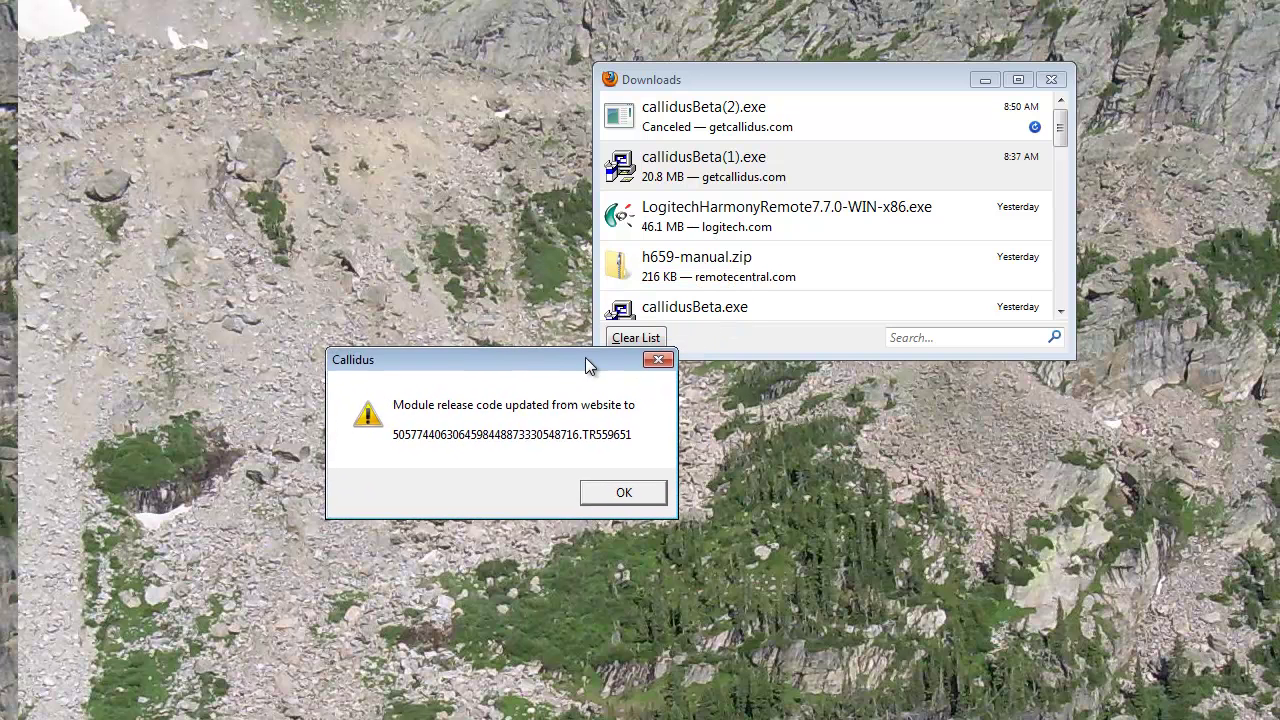
left_click(612, 495)
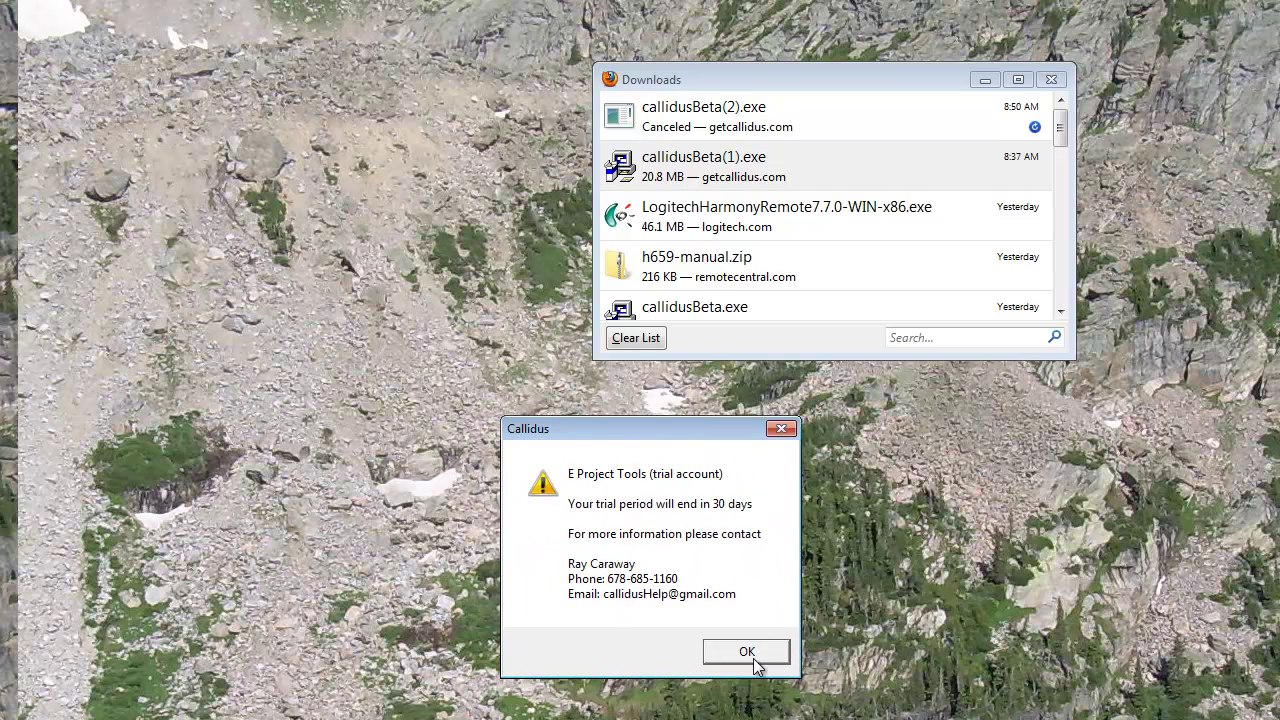
key("Return")
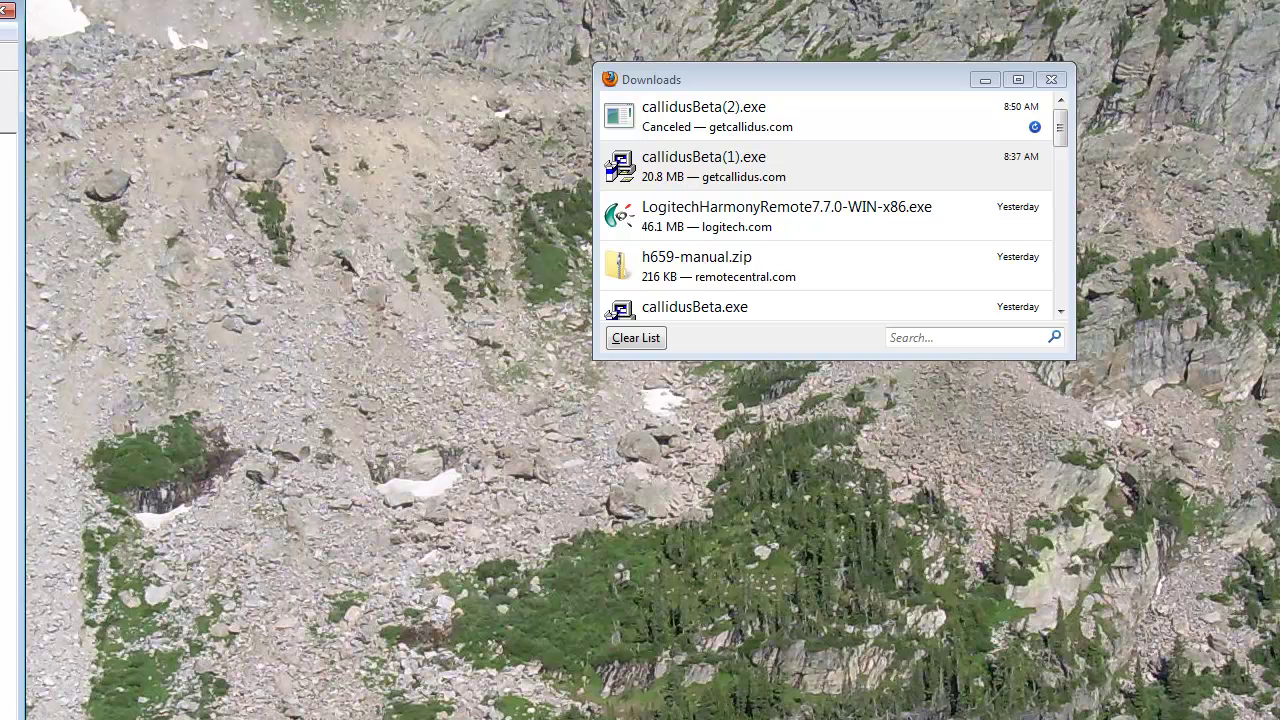
Maximize the Callidus window over the blank Untitled plan, leaving Plan Settings unchanged
left_click_drag(0, 14, 608, 17)
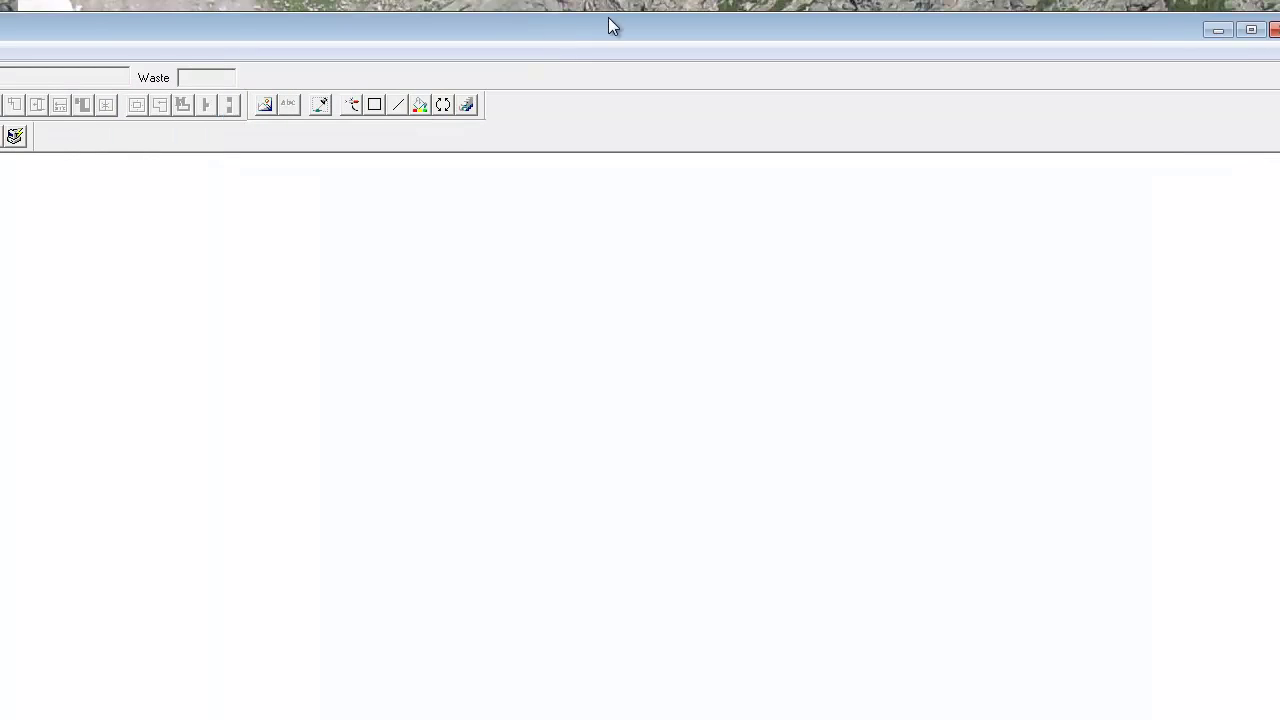
left_click(1251, 30)
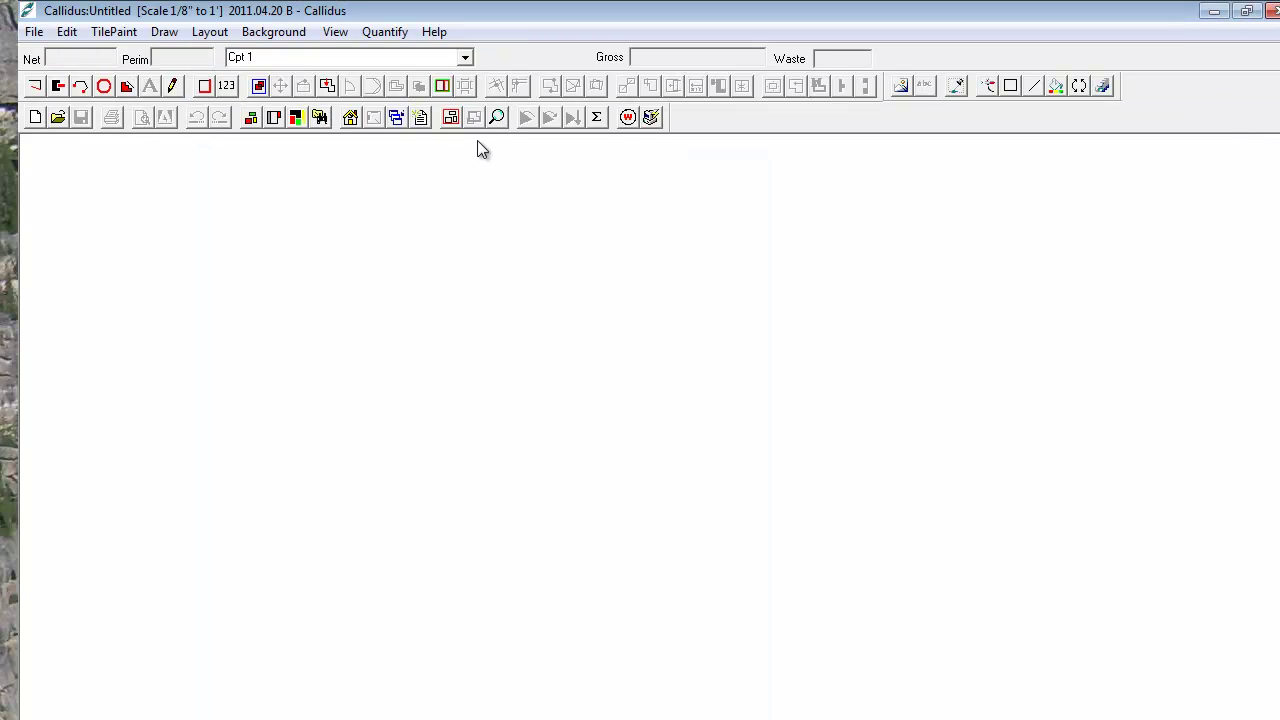
left_click(351, 118)
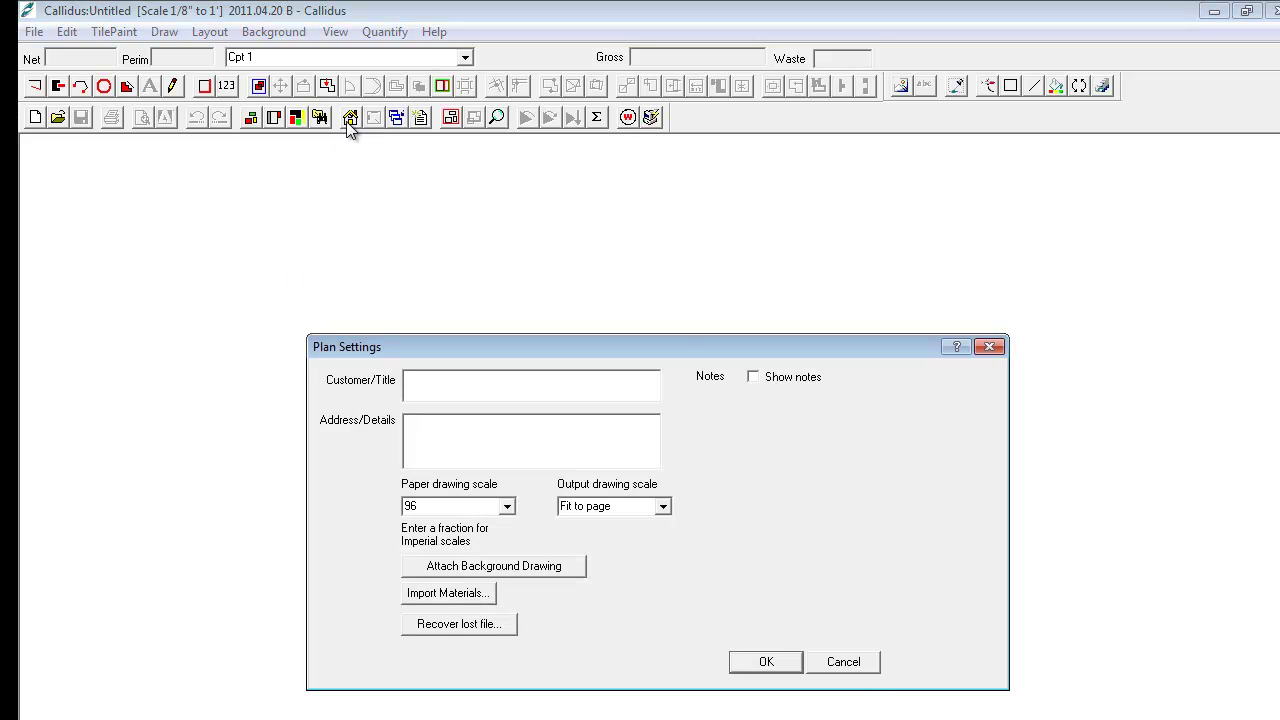
left_click(843, 662)
Replace the global settings printed heading with 'E Project Tools'
left_click(421, 118)
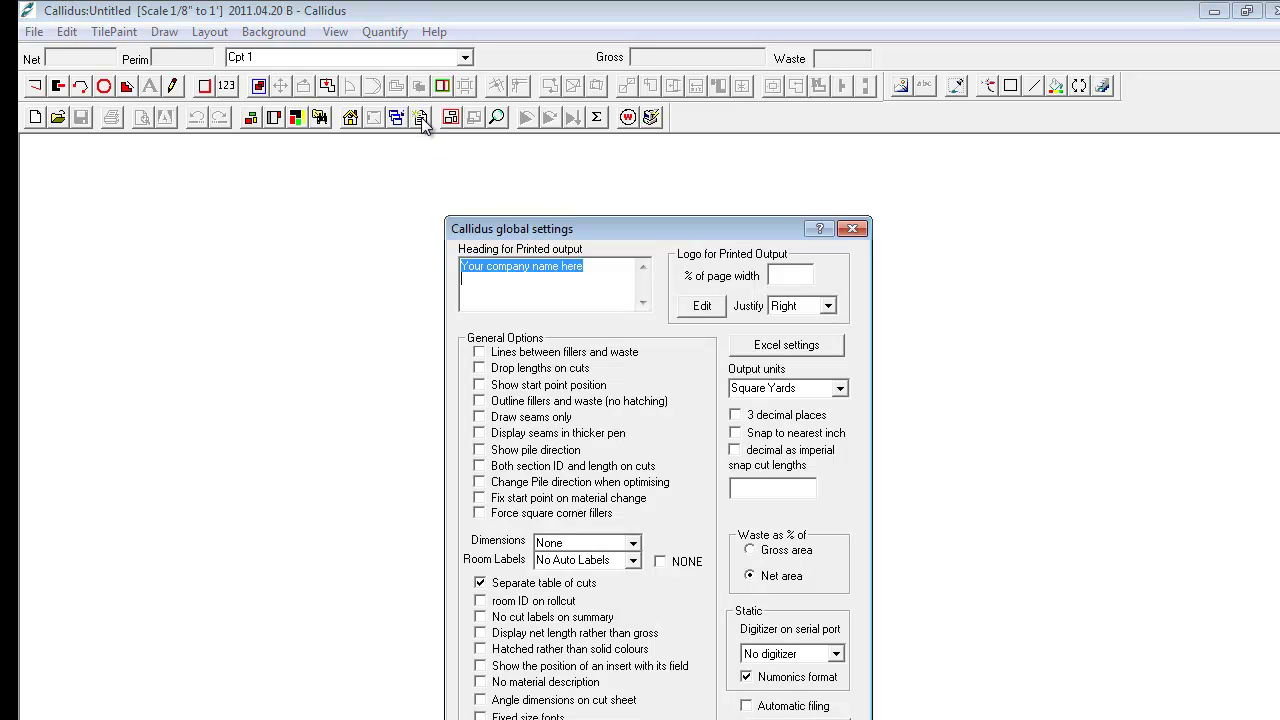
left_click(596, 266)
left_click_drag(596, 266, 446, 272)
type("E ")
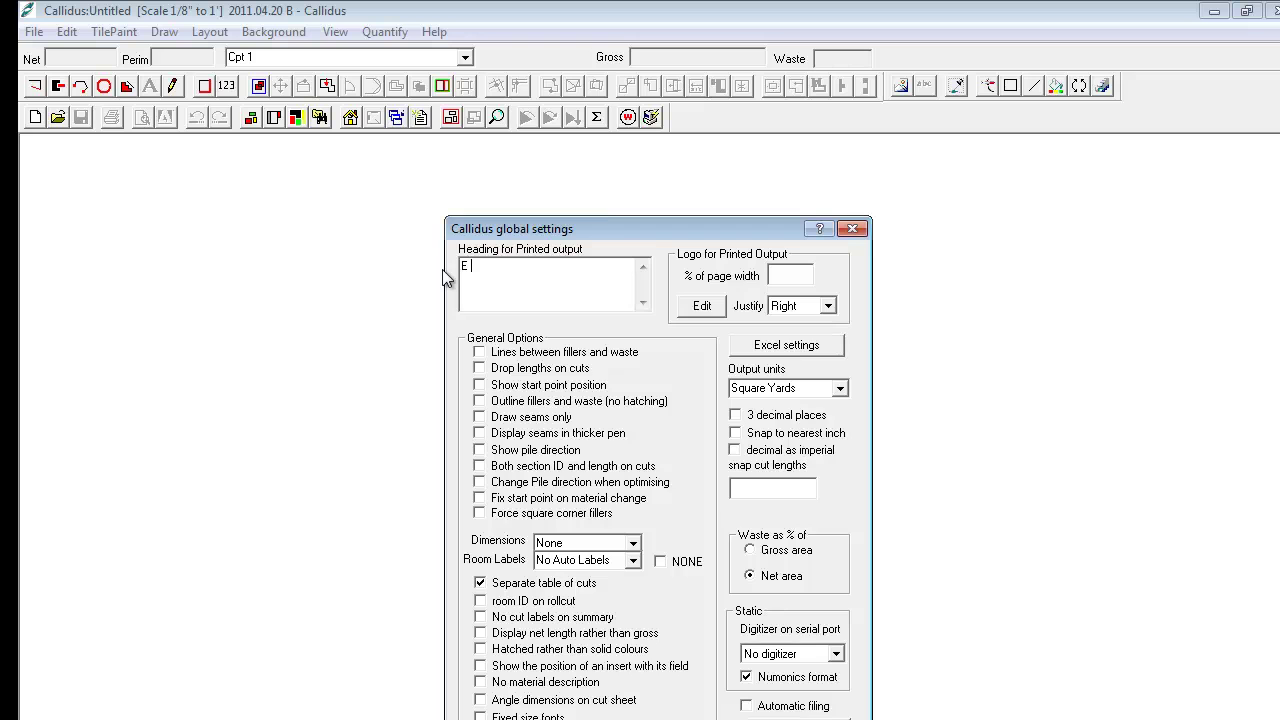
type("Project Tools")
Enable section ID with length, square corner fillers and thicker seams; Dimensions: Selected Room; waste on Gross area
left_click(480, 466)
left_click(480, 513)
left_click(480, 433)
left_click(633, 543)
left_click(600, 570)
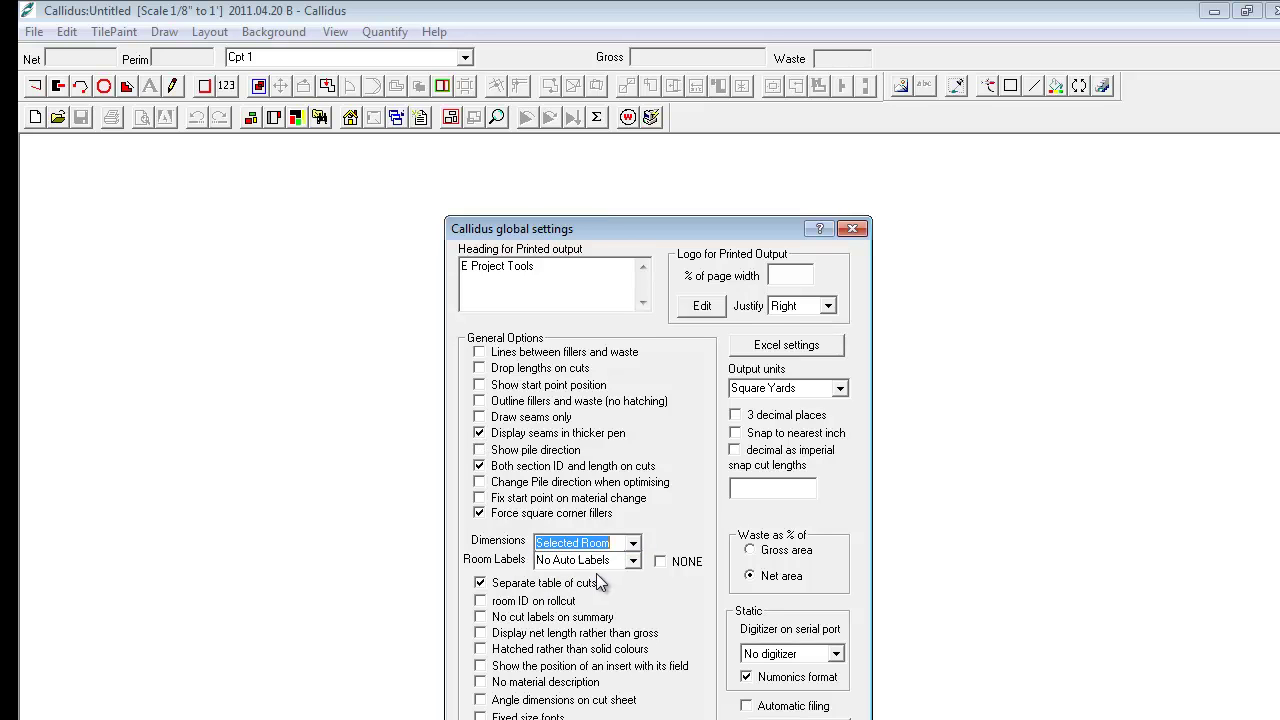
left_click(749, 550)
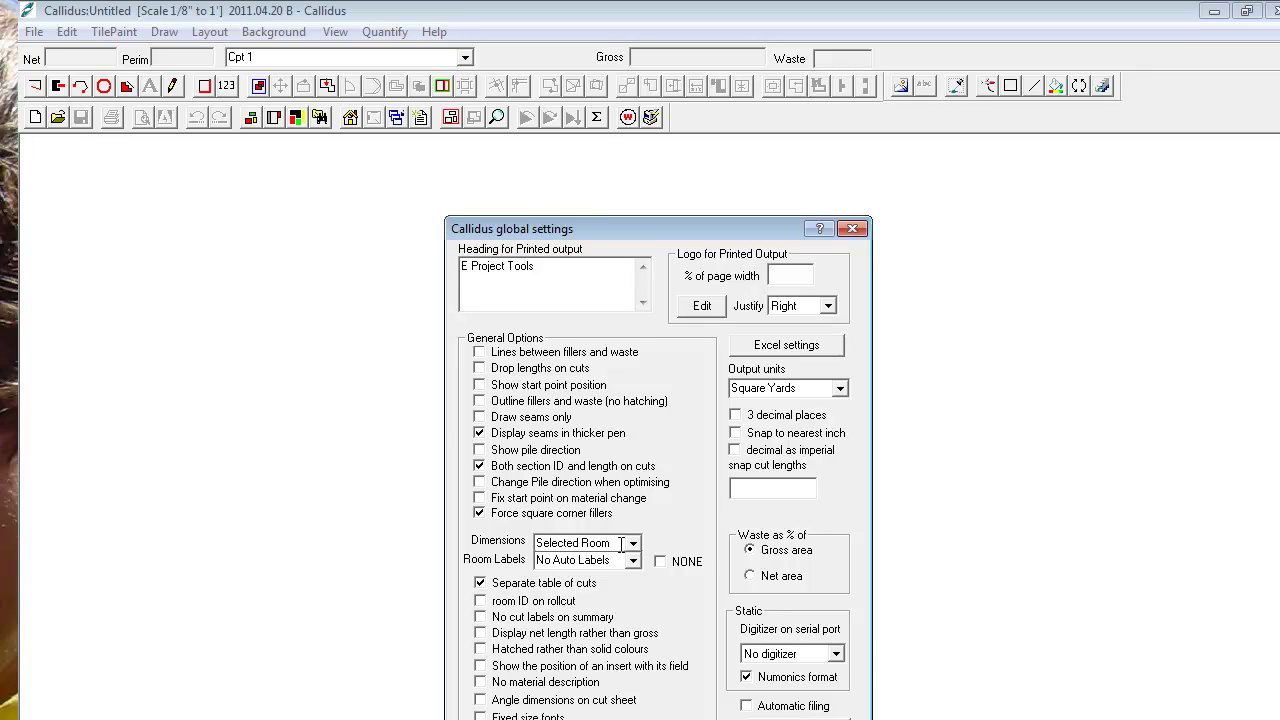
Try Dimensions set to None, then return it to Selected Room
left_click(630, 544)
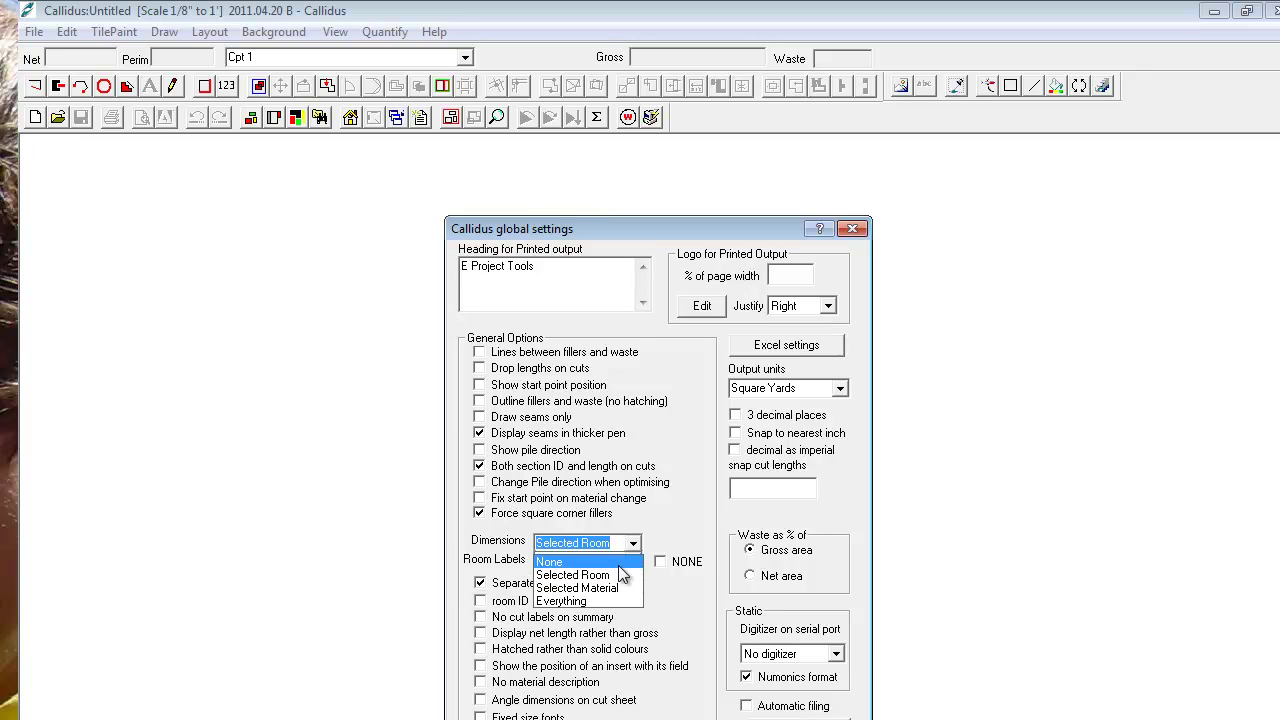
left_click(619, 565)
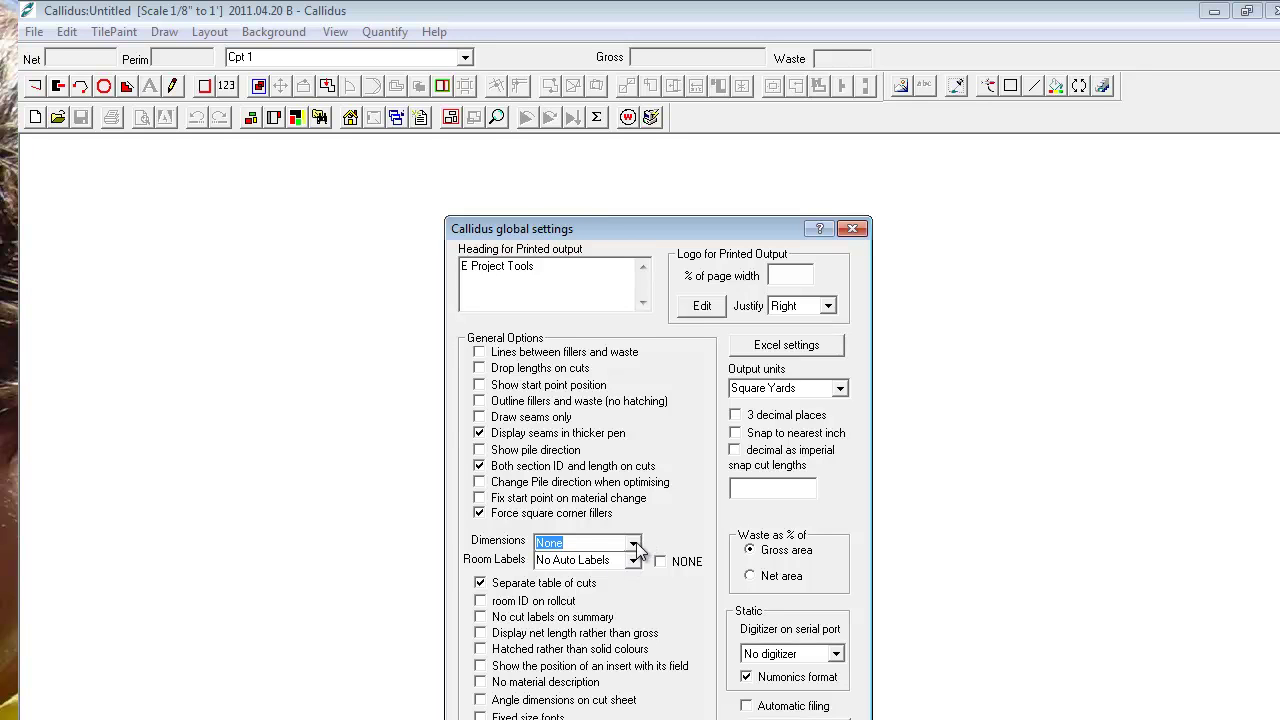
left_click(634, 543)
left_click(620, 574)
Turn on snapping cut lengths to the nearest inch and keep No digitizer selected
left_click(736, 434)
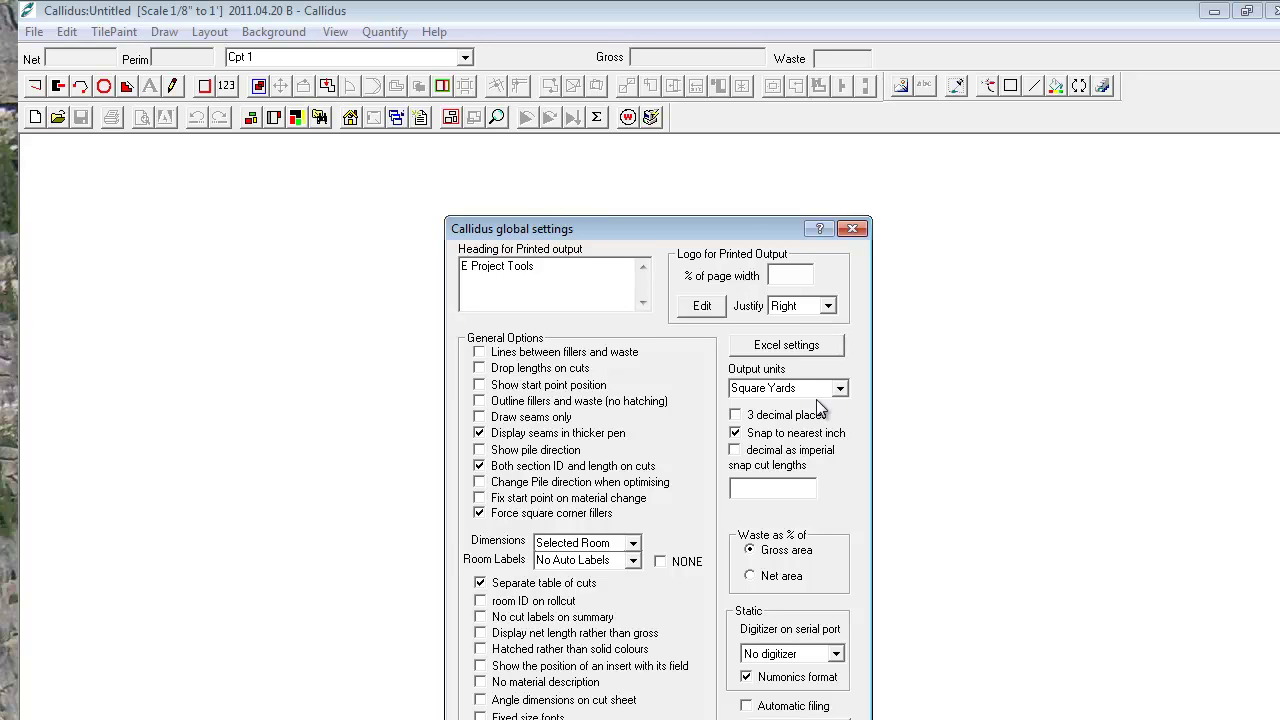
left_click_drag(746, 233, 728, 132)
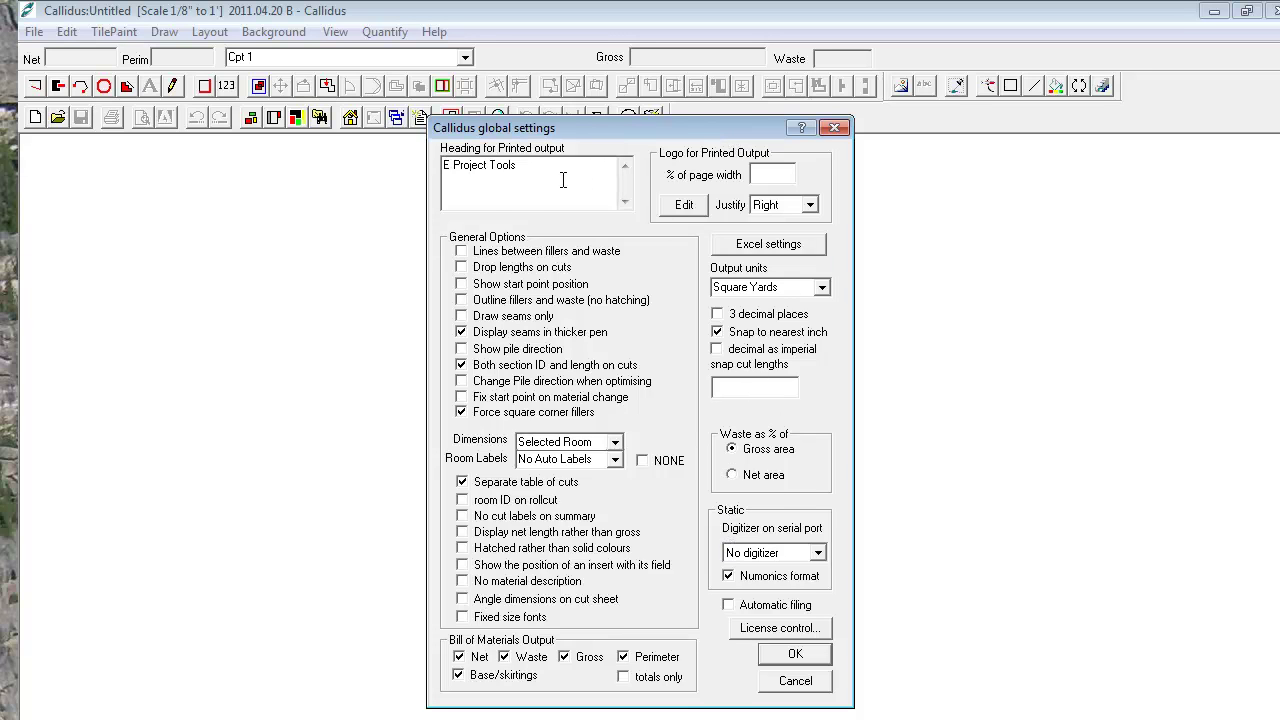
left_click(817, 553)
left_click(788, 623)
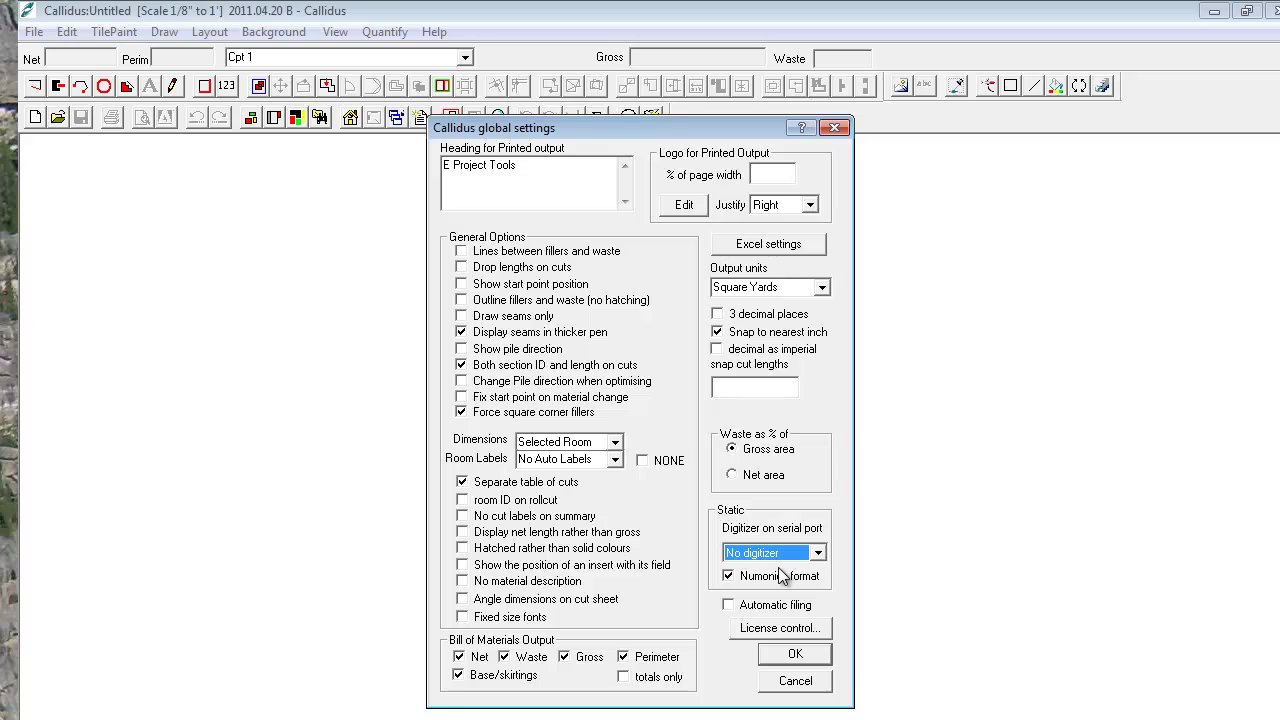
Save global settings, then enable full screen cursor and 45-degree-only corners in drawing tools, confirming they stuck
left_click(792, 654)
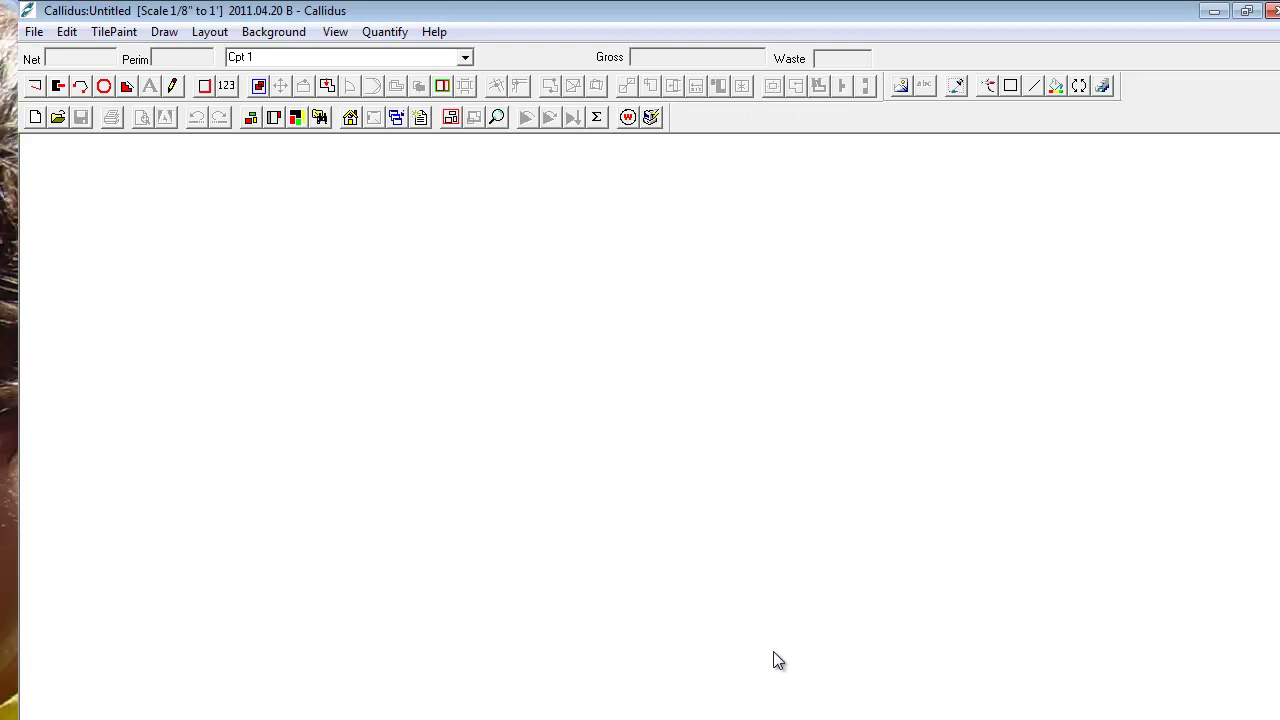
left_click(175, 93)
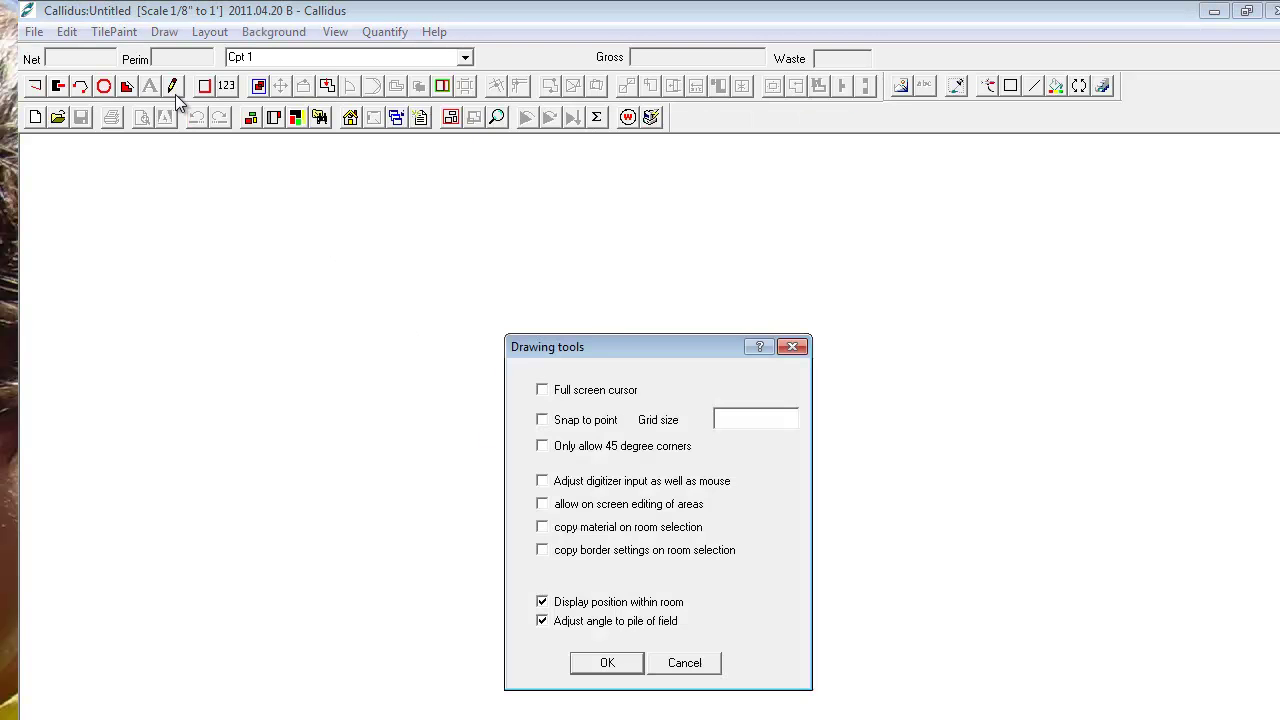
left_click(542, 390)
left_click(543, 447)
left_click(603, 663)
left_click(174, 89)
left_click(607, 663)
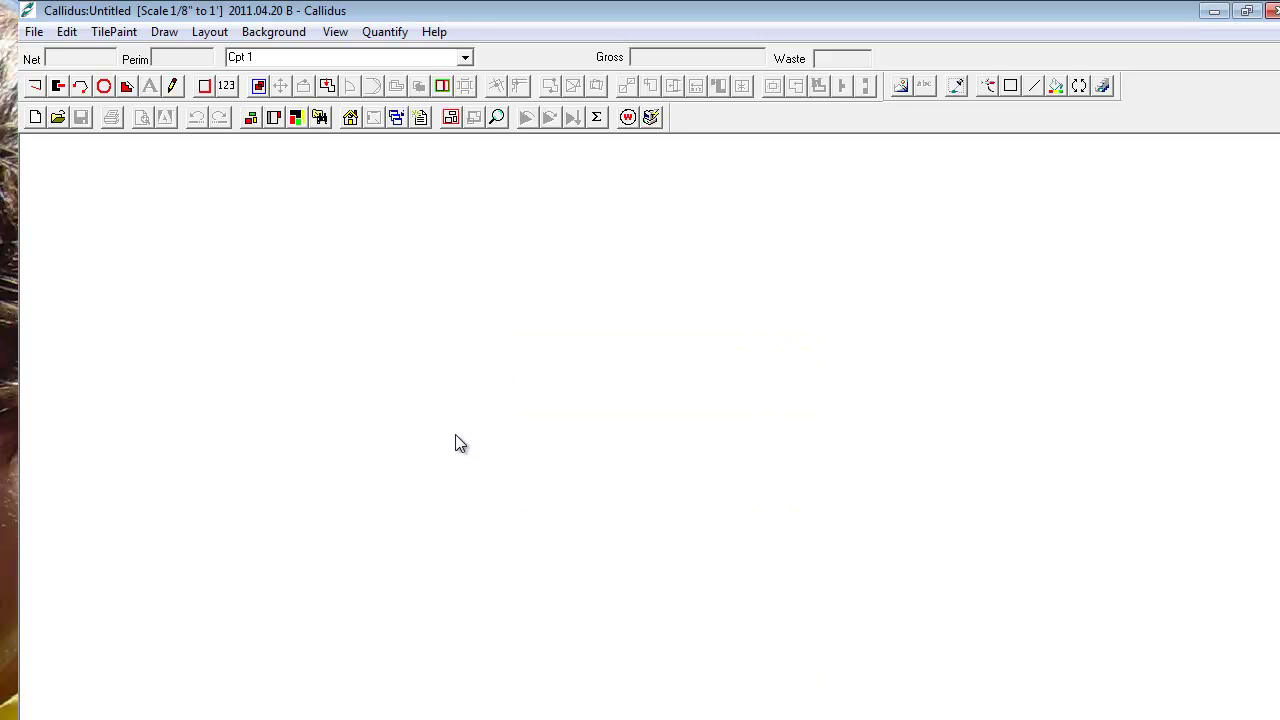